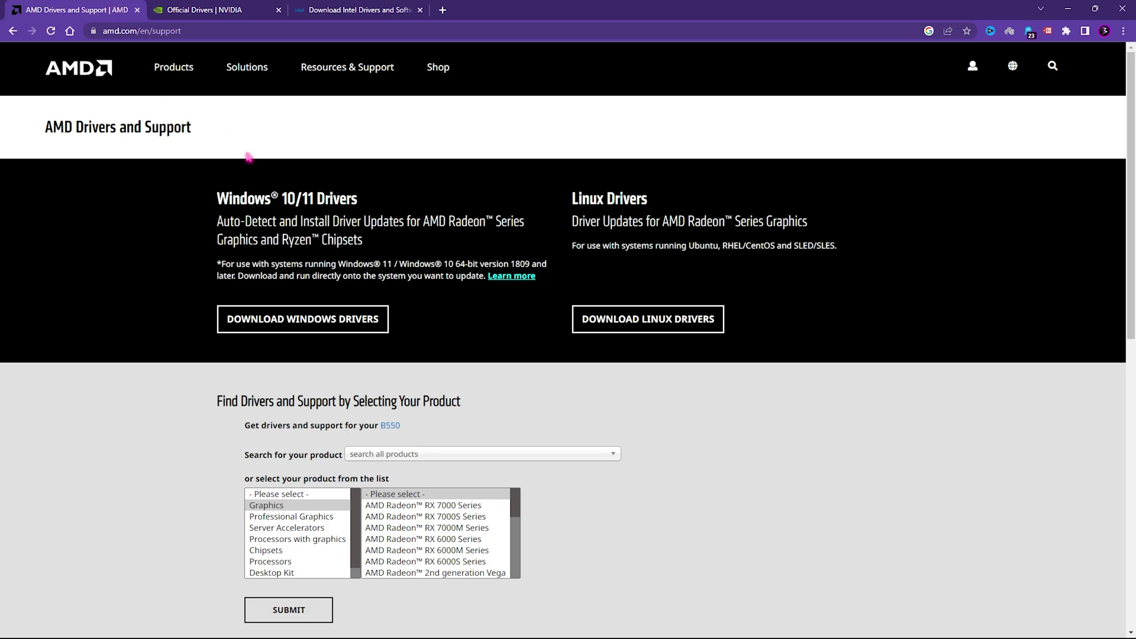
# On the NVIDIA driver page, search for the Game Ready Driver for GeForce RTX 20 Series (Notebooks), GeForce RTX 2070 SUPER, Windows 11
pyautogui.click(217, 12)
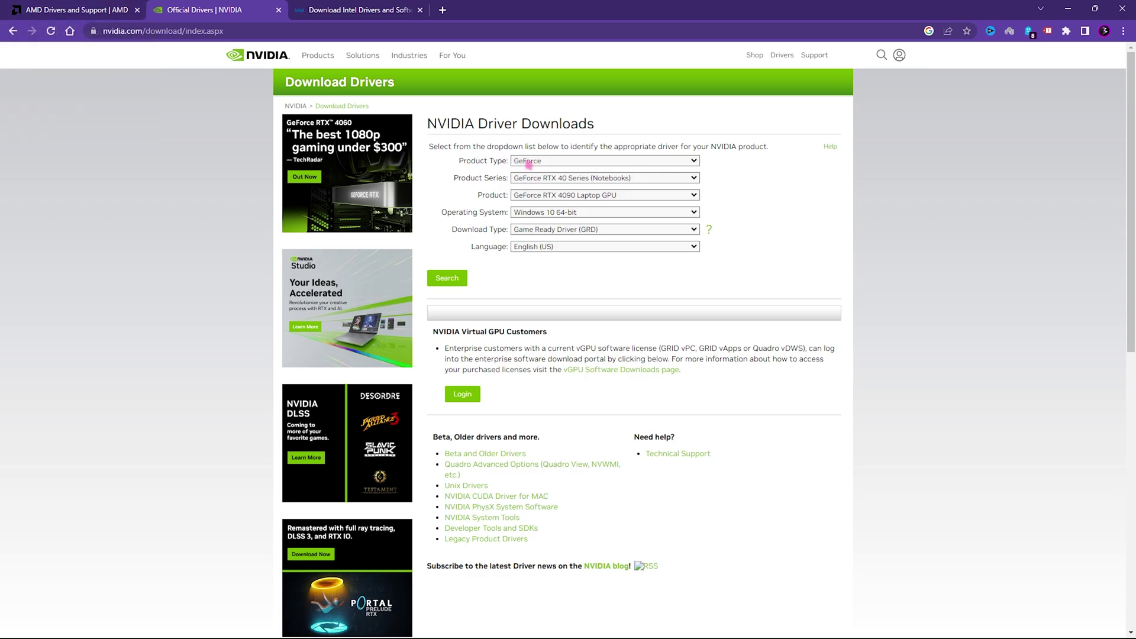
pyautogui.click(569, 178)
pyautogui.click(609, 228)
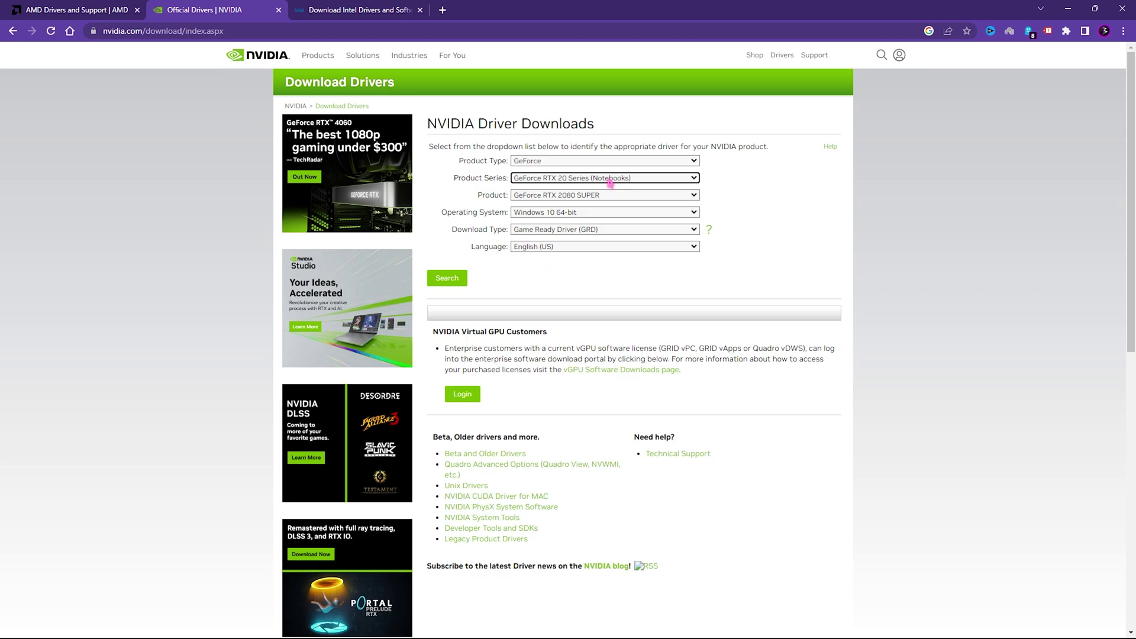
pyautogui.click(544, 230)
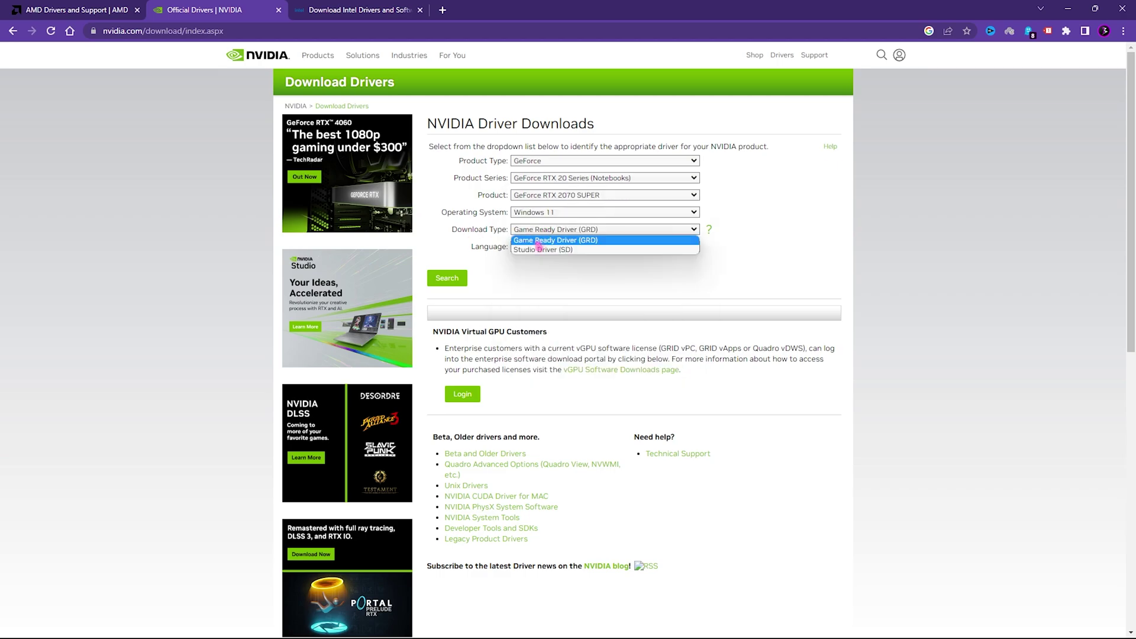
pyautogui.click(532, 242)
pyautogui.click(571, 230)
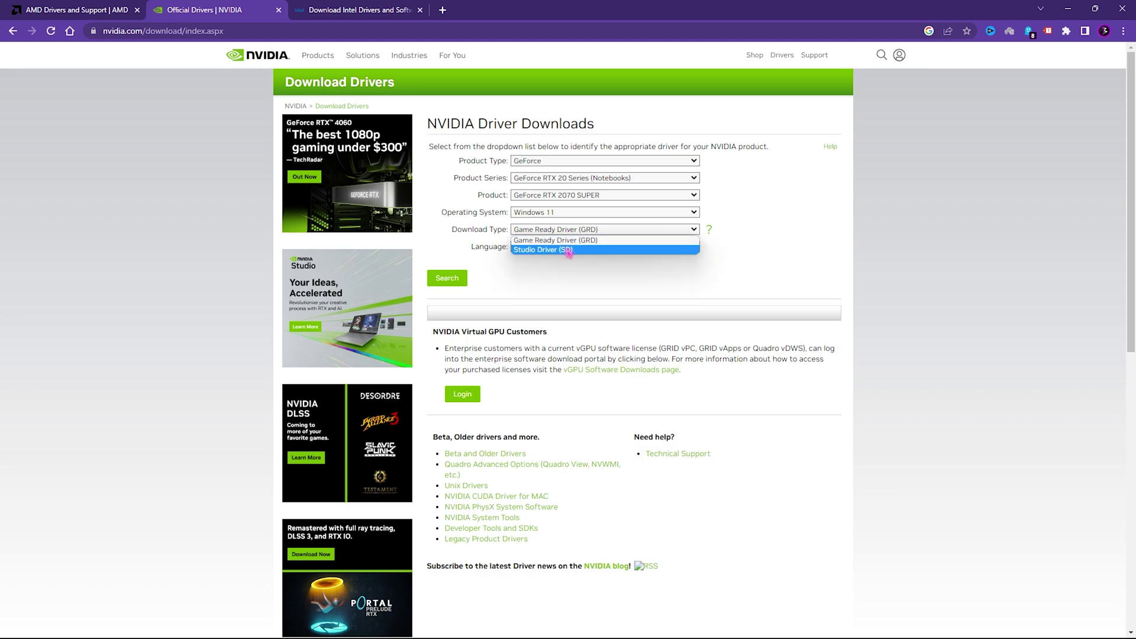
pyautogui.click(538, 240)
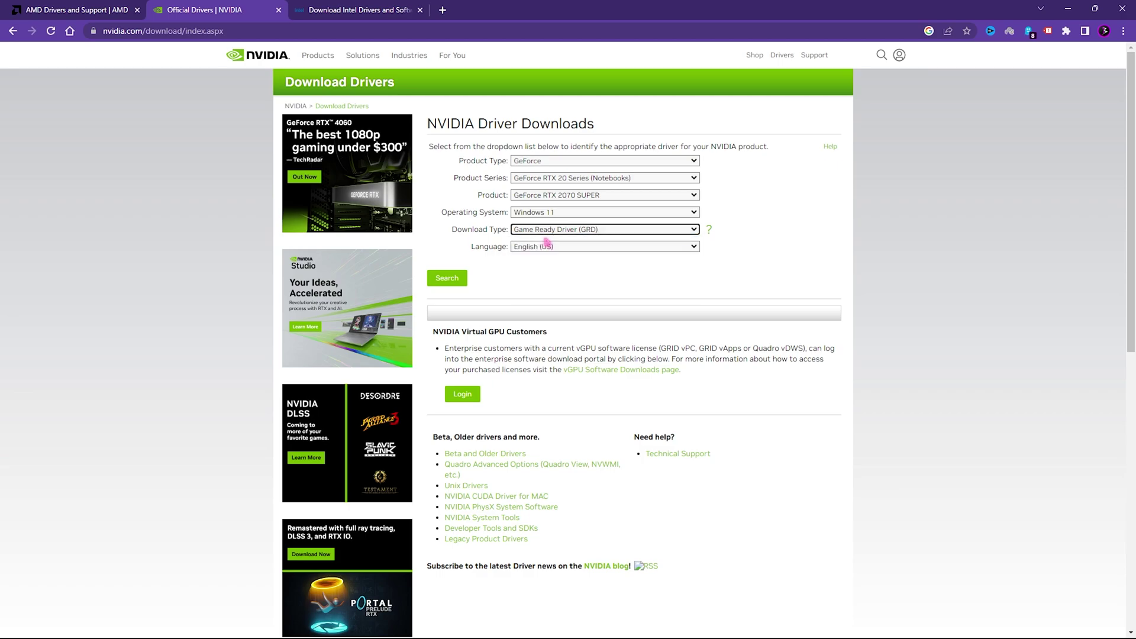
pyautogui.click(460, 284)
# Examine the Game Ready Driver's release highlights, supported products, version and download link
pyautogui.scroll(-5, 478, 230)
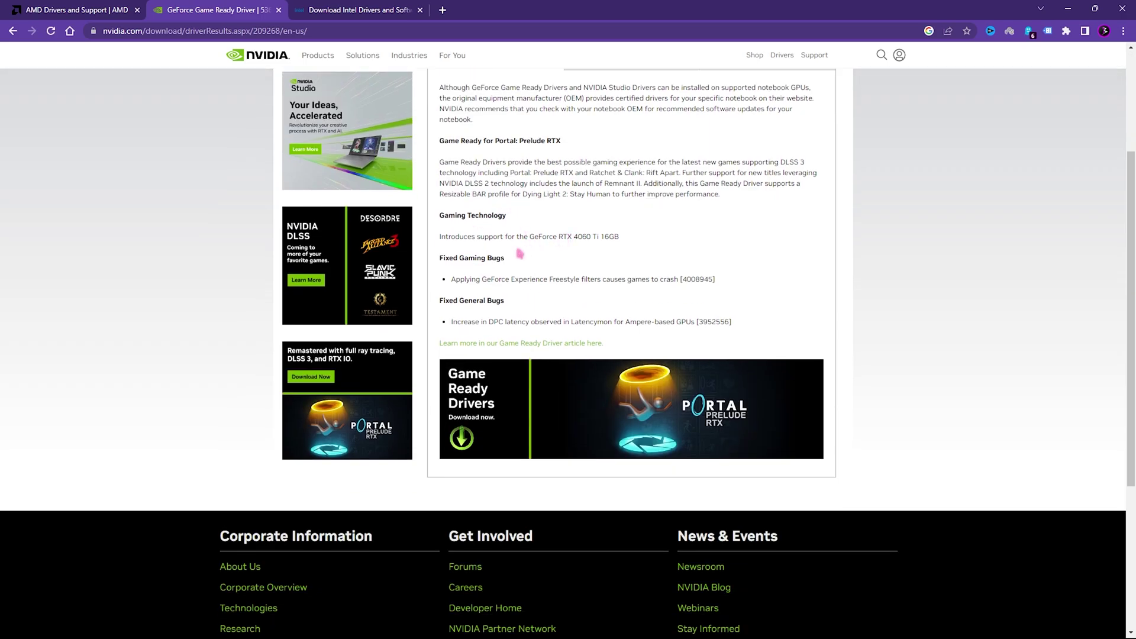
pyautogui.scroll(2, 520, 253)
pyautogui.click(653, 124)
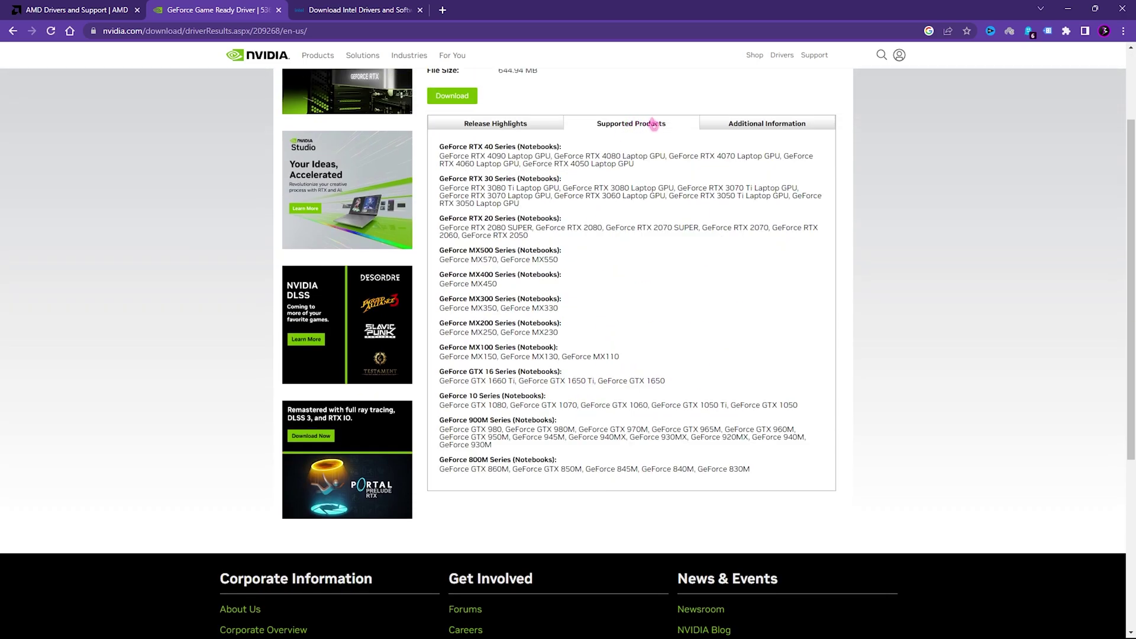
pyautogui.click(510, 123)
pyautogui.scroll(2, 485, 177)
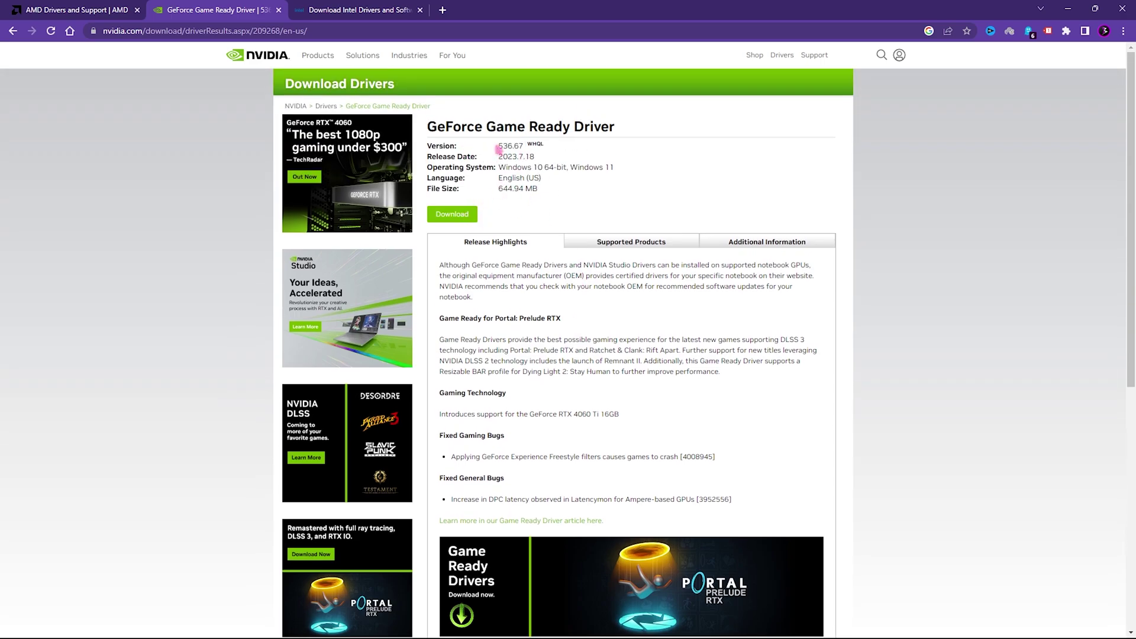
pyautogui.doubleClick(508, 146)
pyautogui.click(441, 207)
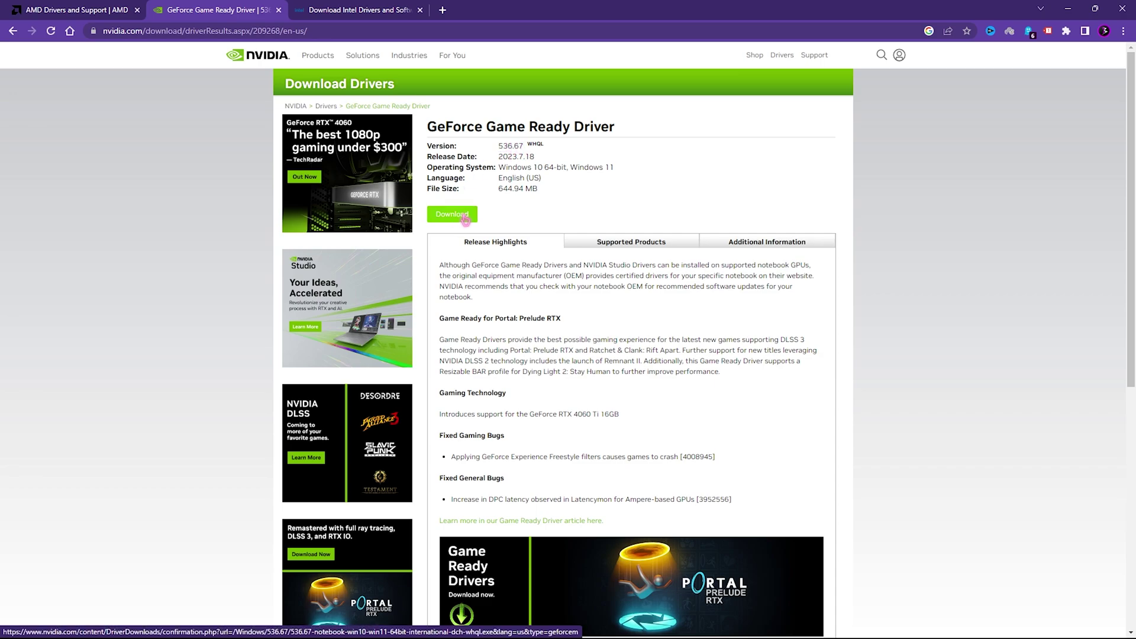
# Switch to the AMD and Intel driver download pages and look through them
pyautogui.hotkey('ctrl', 'shift', 'Tab')
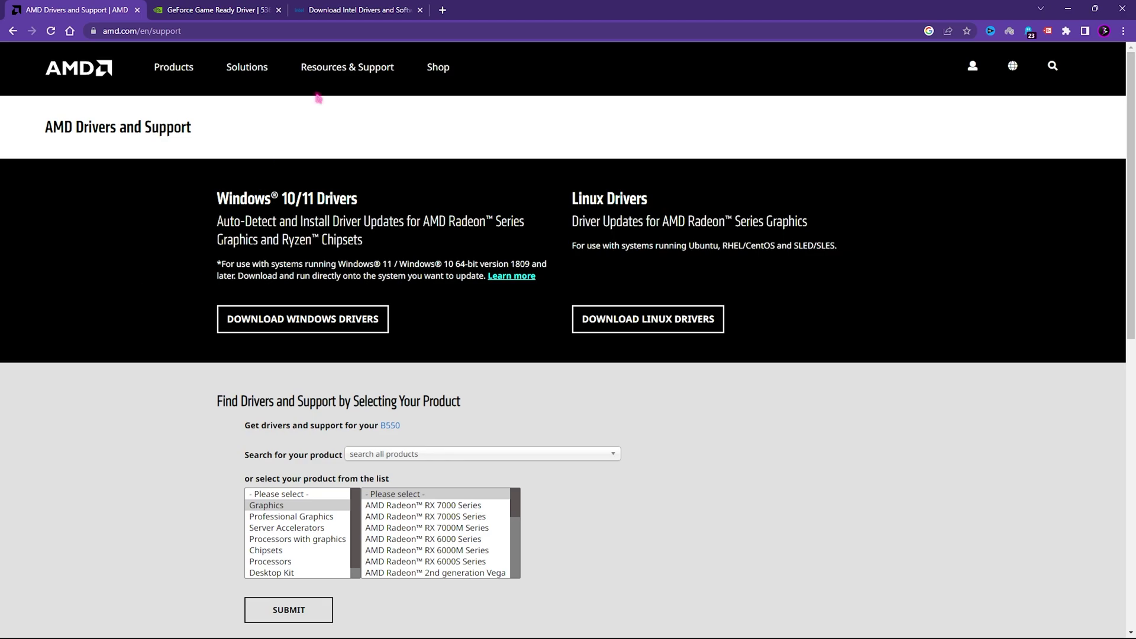
pyautogui.hotkey('ctrl', 'shift', 'Tab')
pyautogui.scroll(-2, 503, 370)
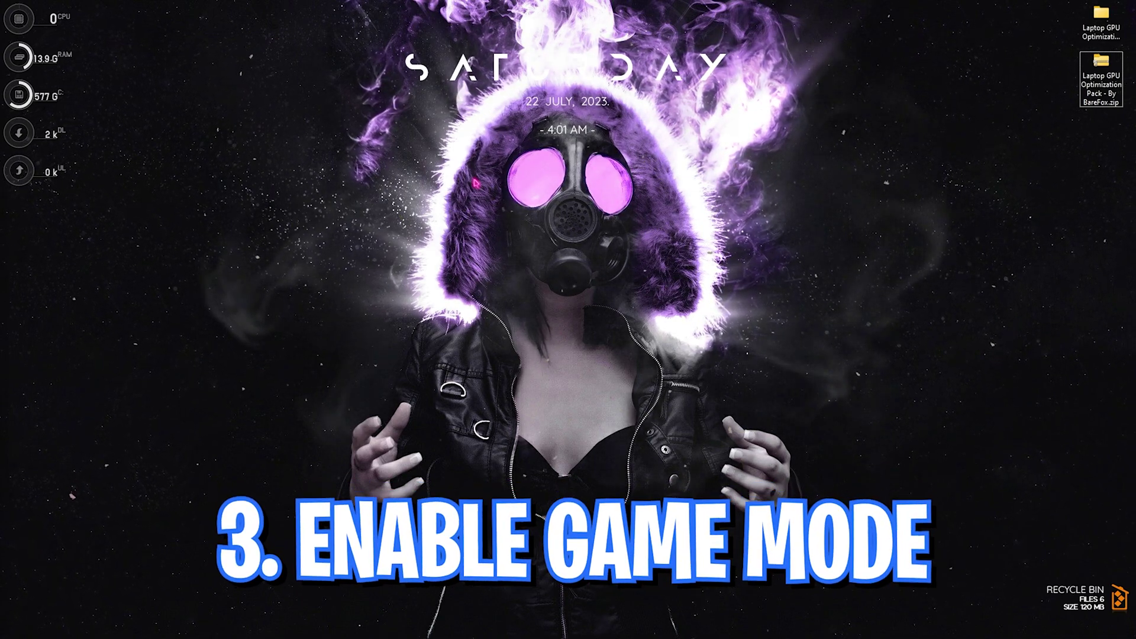
# Open Windows Settings, search for game mode, and open the Xbox Game Bar page of the Gaming settings
pyautogui.press('super')
pyautogui.write('settings')
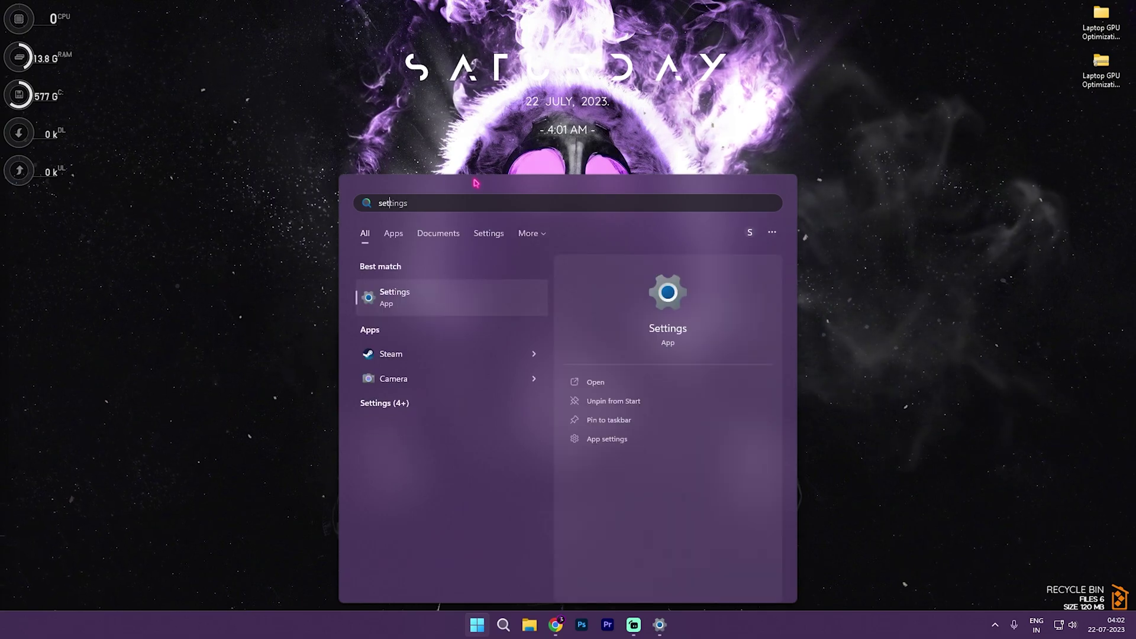
pyautogui.press('Return')
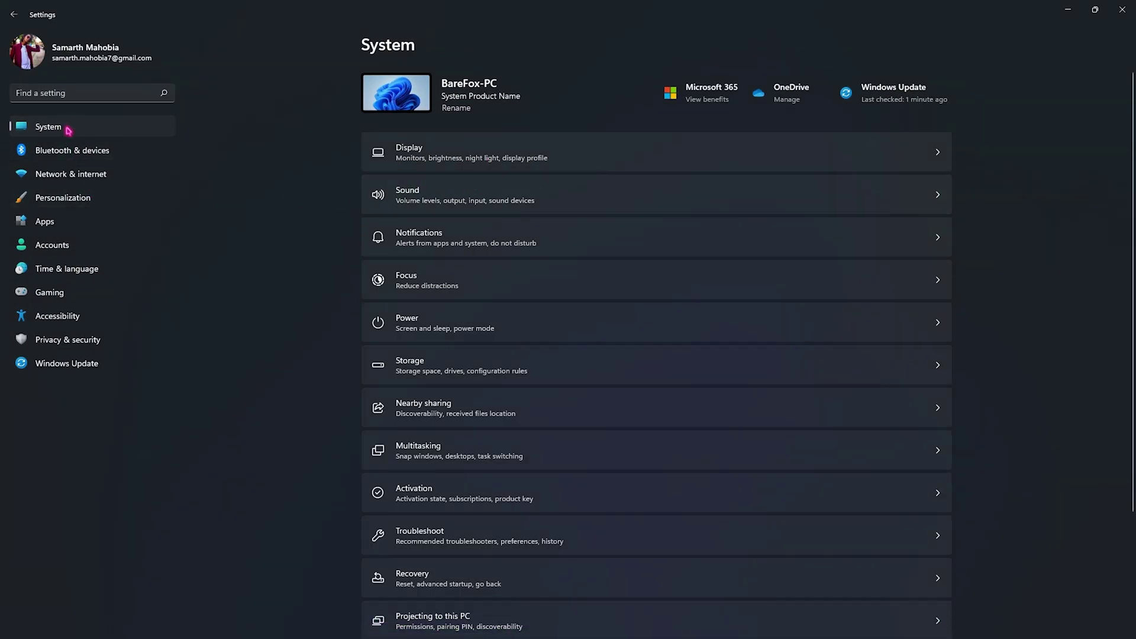
pyautogui.click(57, 93)
pyautogui.write('game mode')
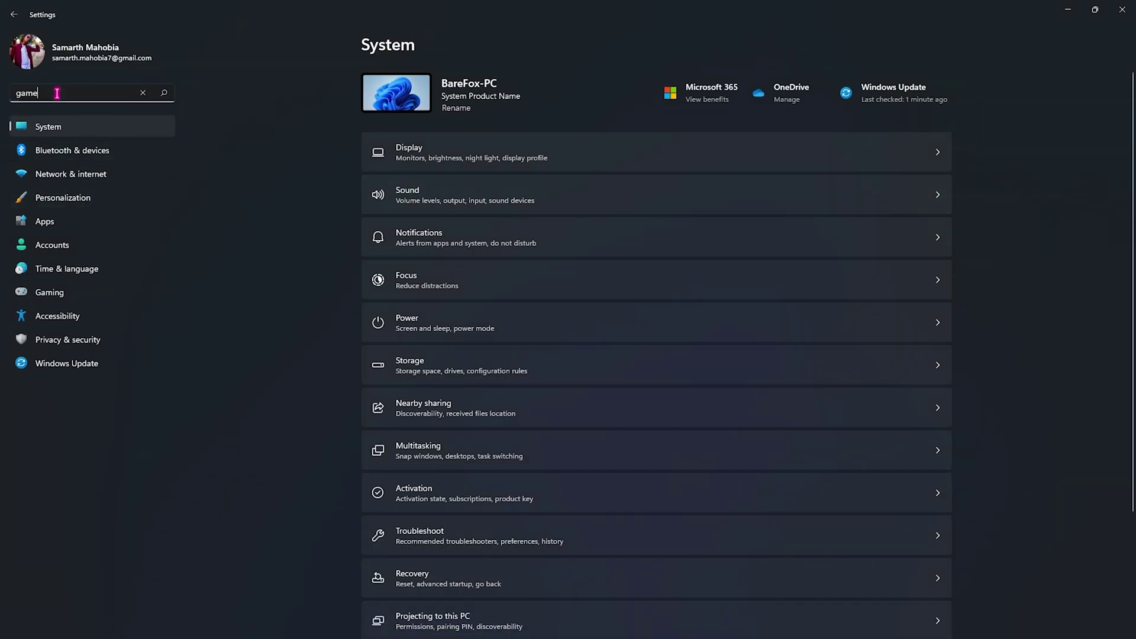
pyautogui.press('Return')
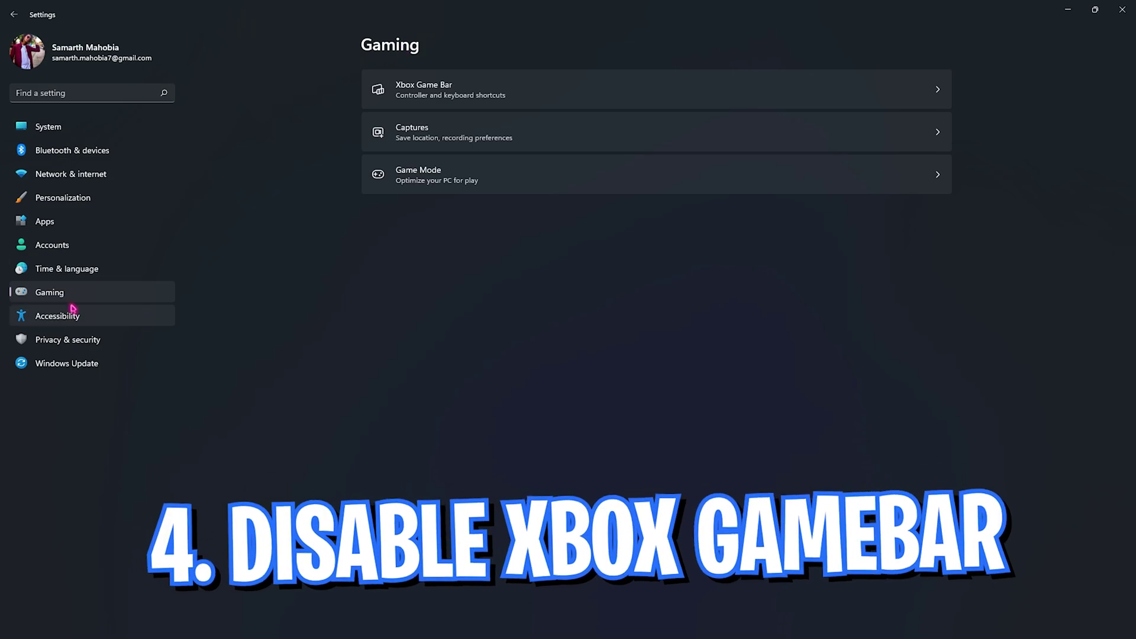
pyautogui.click(412, 90)
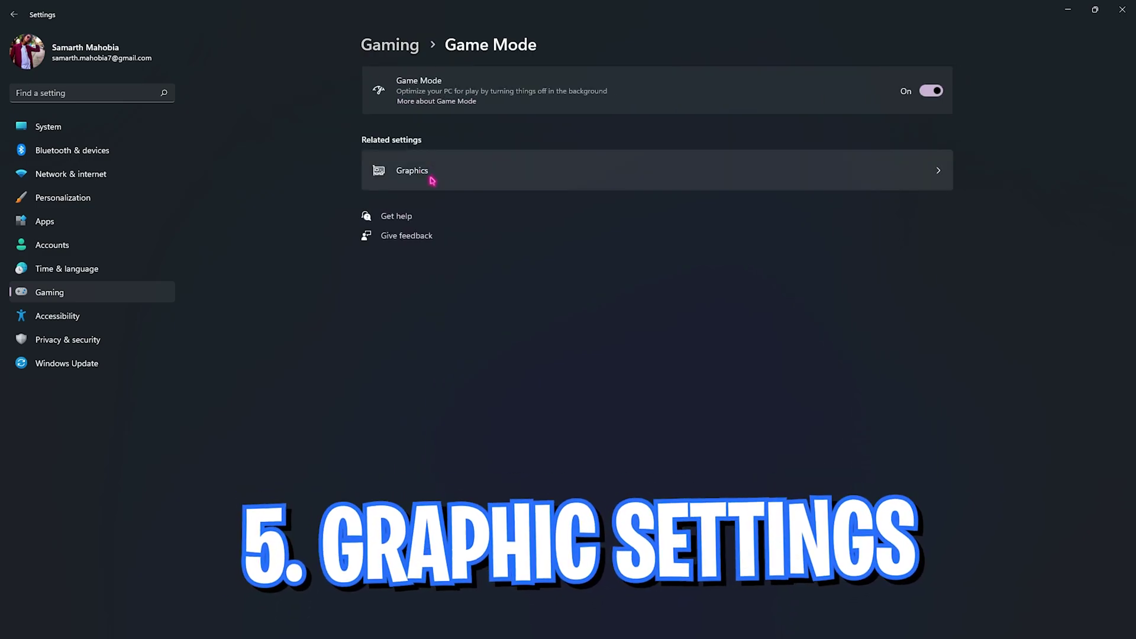
# Check the default graphics settings for hardware-accelerated GPU scheduling and windowed game optimizations, and return to the Graphics page
pyautogui.click(431, 179)
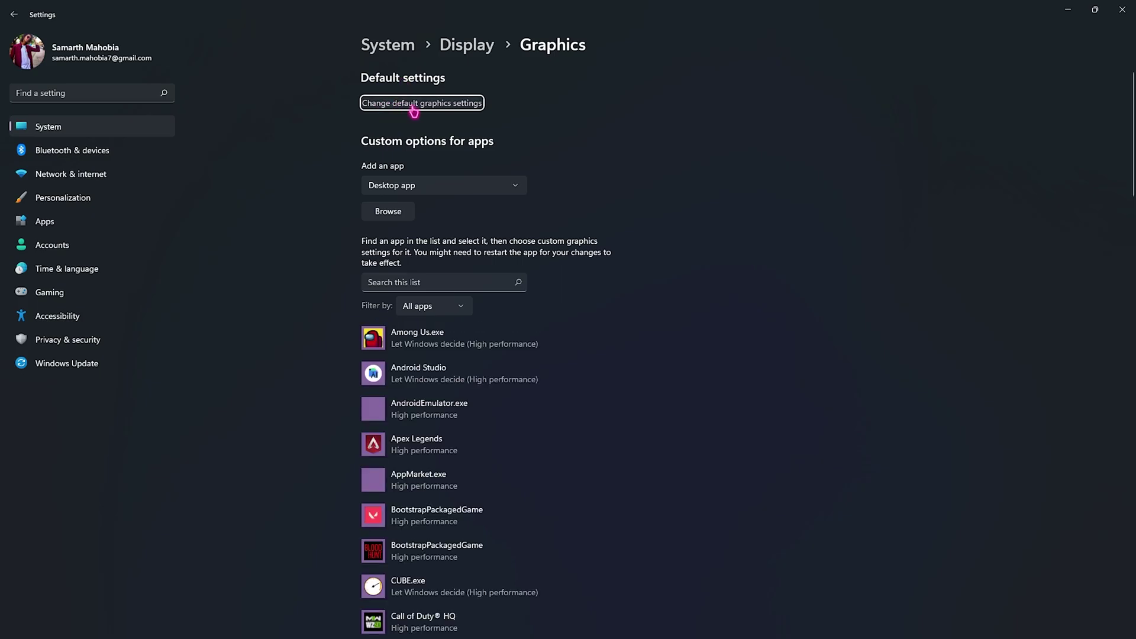
pyautogui.click(401, 107)
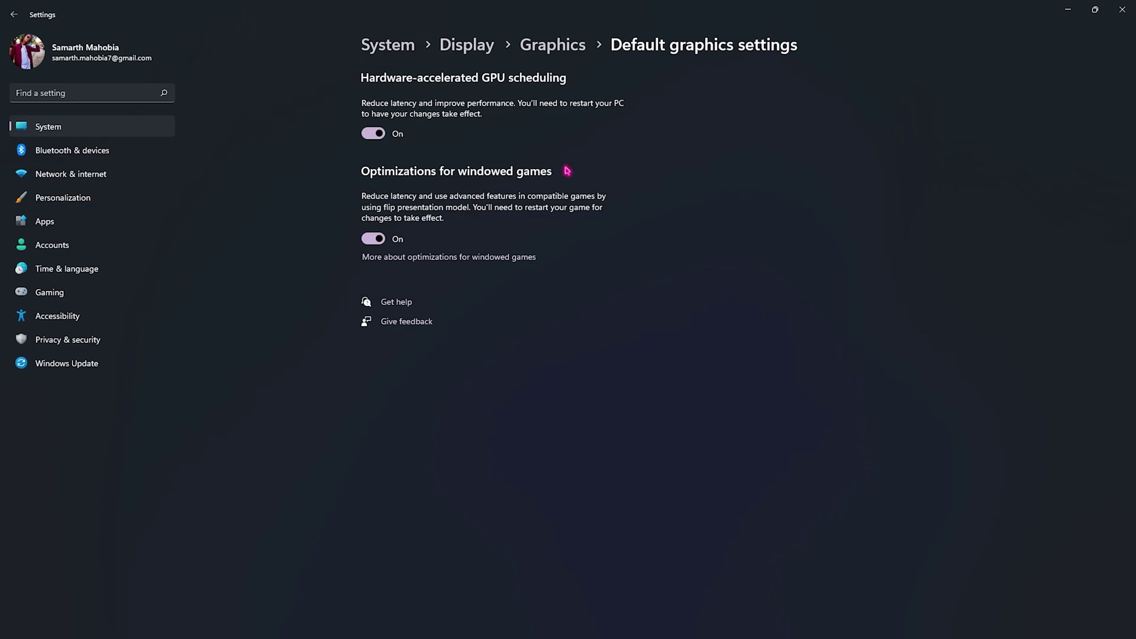
pyautogui.click(553, 48)
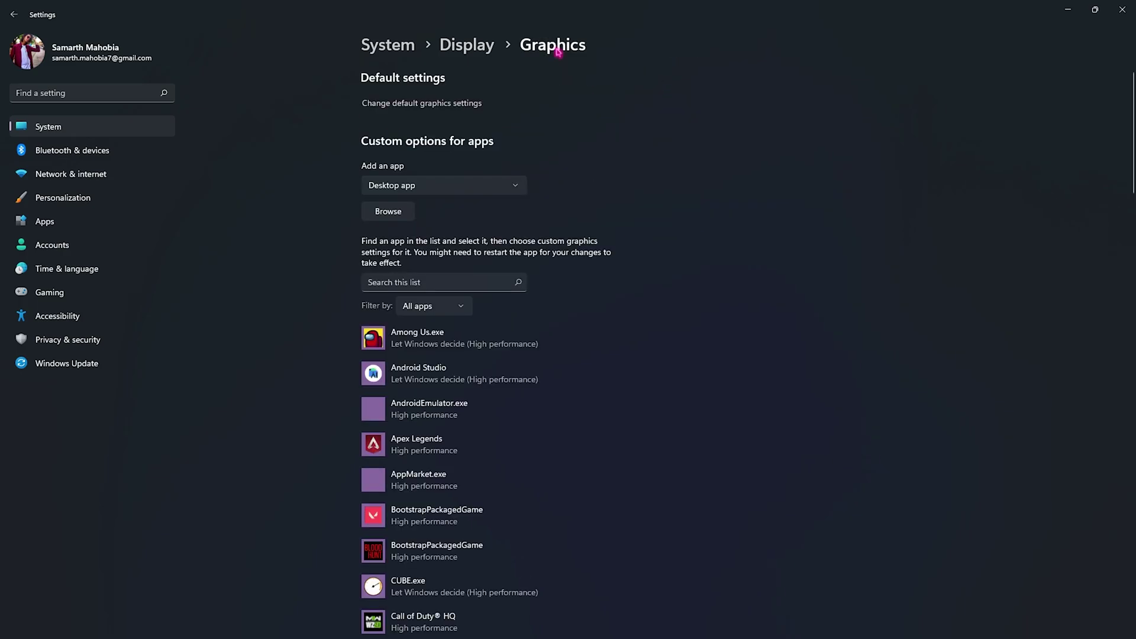
# Set the graphics preference of Apex Legends to High performance and save it
pyautogui.scroll(-5, 450, 260)
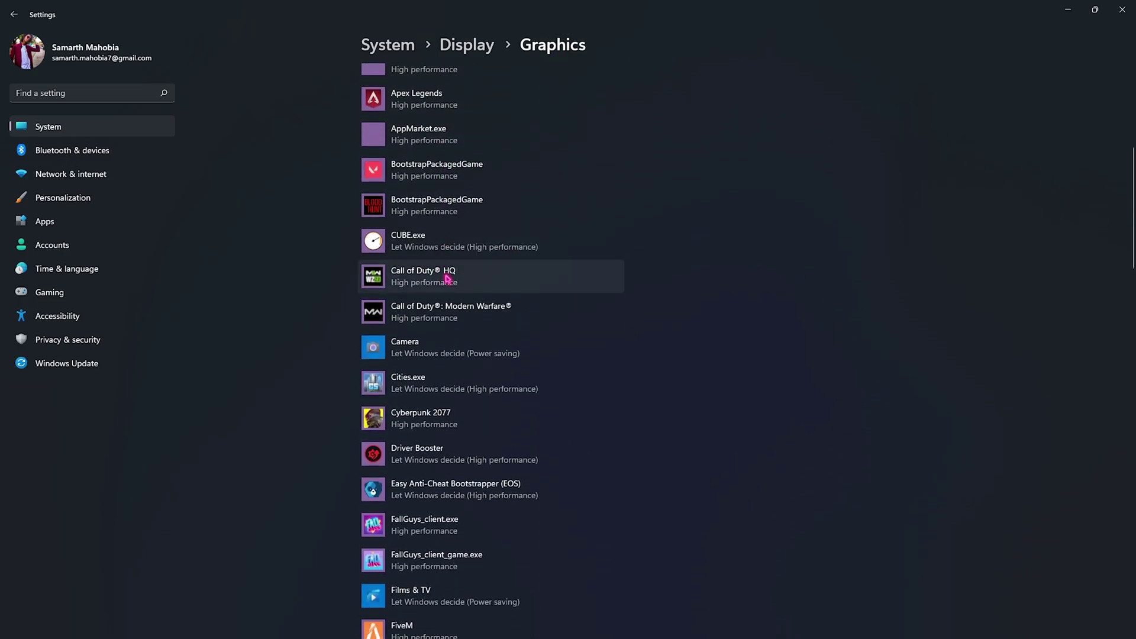
pyautogui.scroll(-1, 450, 278)
pyautogui.scroll(6, 447, 277)
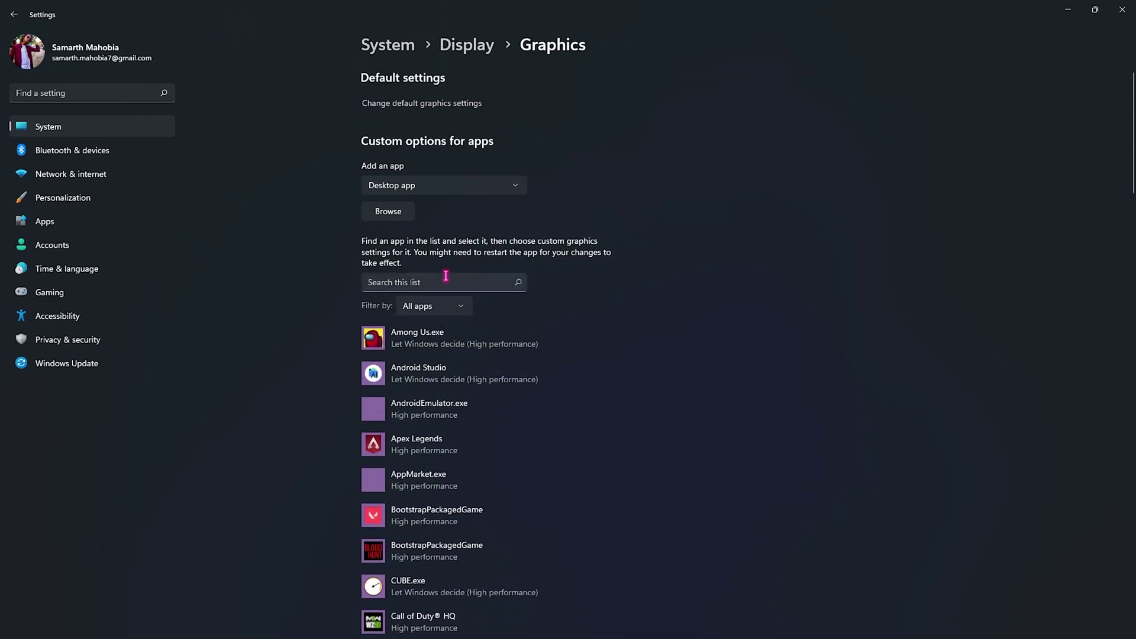
pyautogui.scroll(-1, 447, 278)
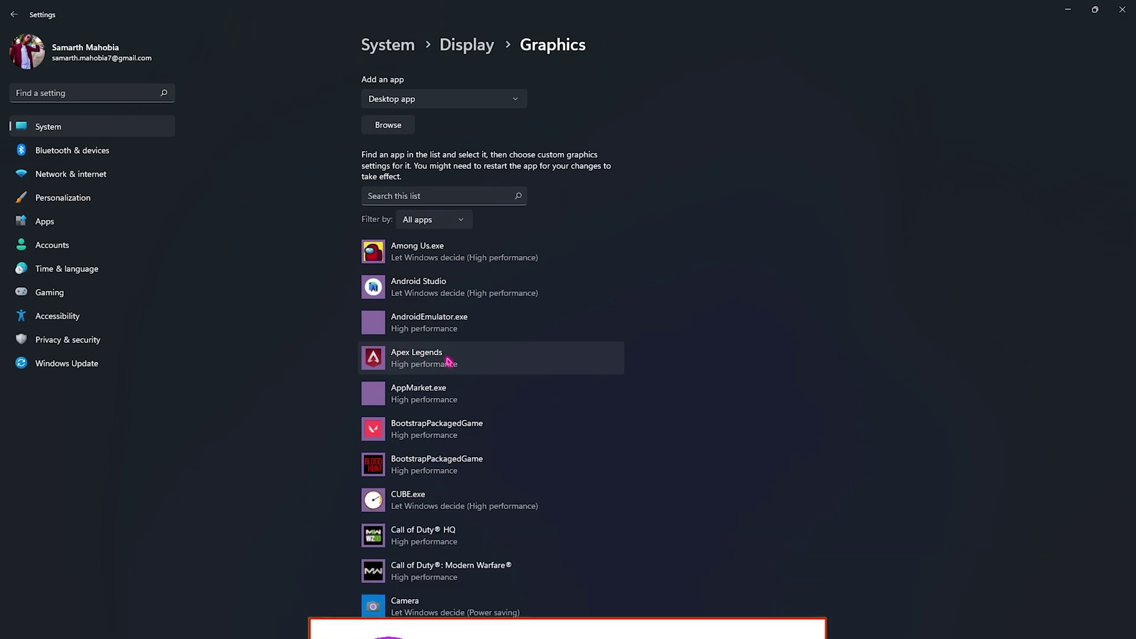
pyautogui.click(502, 360)
pyautogui.click(539, 416)
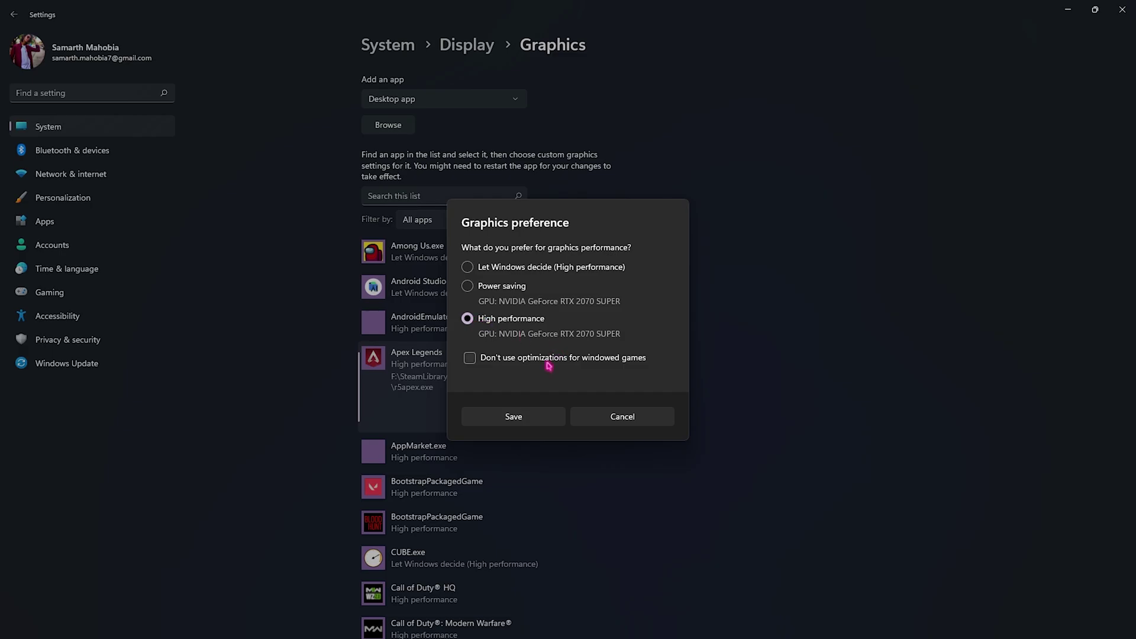
pyautogui.click(526, 417)
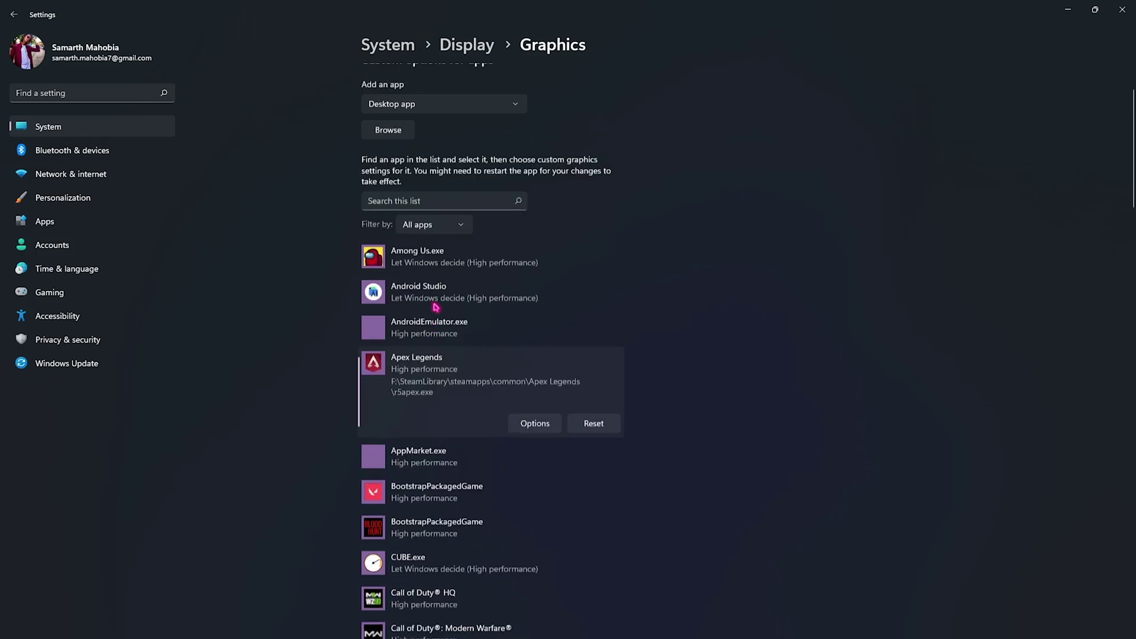
# Browse for a desktop app to add to the custom graphics options
pyautogui.scroll(2, 436, 306)
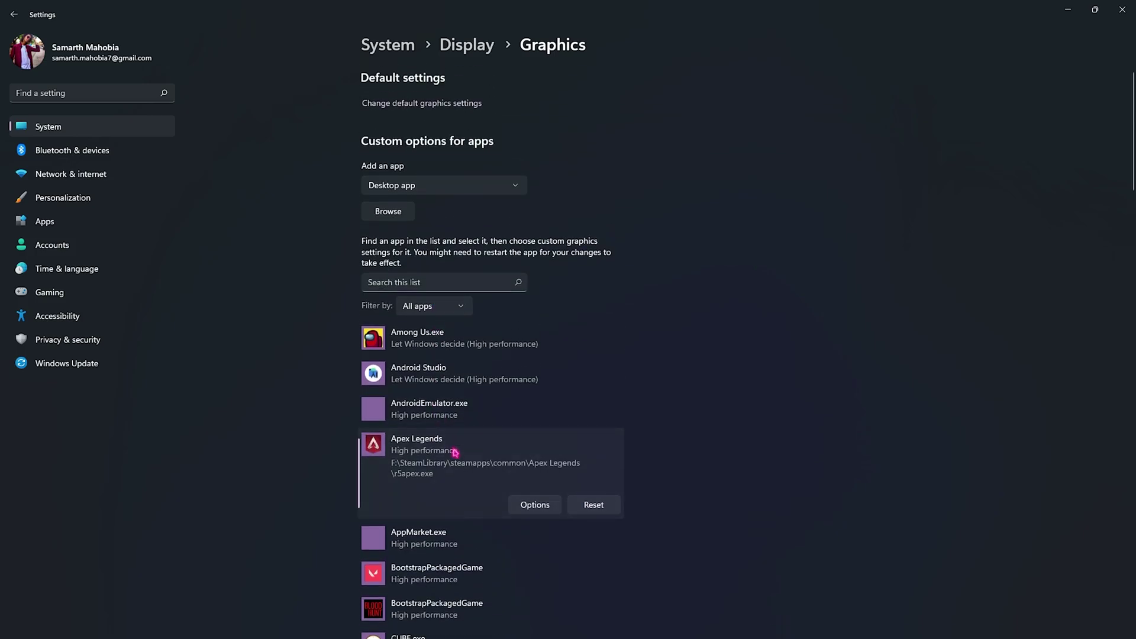
pyautogui.scroll(-8, 453, 438)
pyautogui.scroll(8, 453, 424)
pyautogui.click(393, 217)
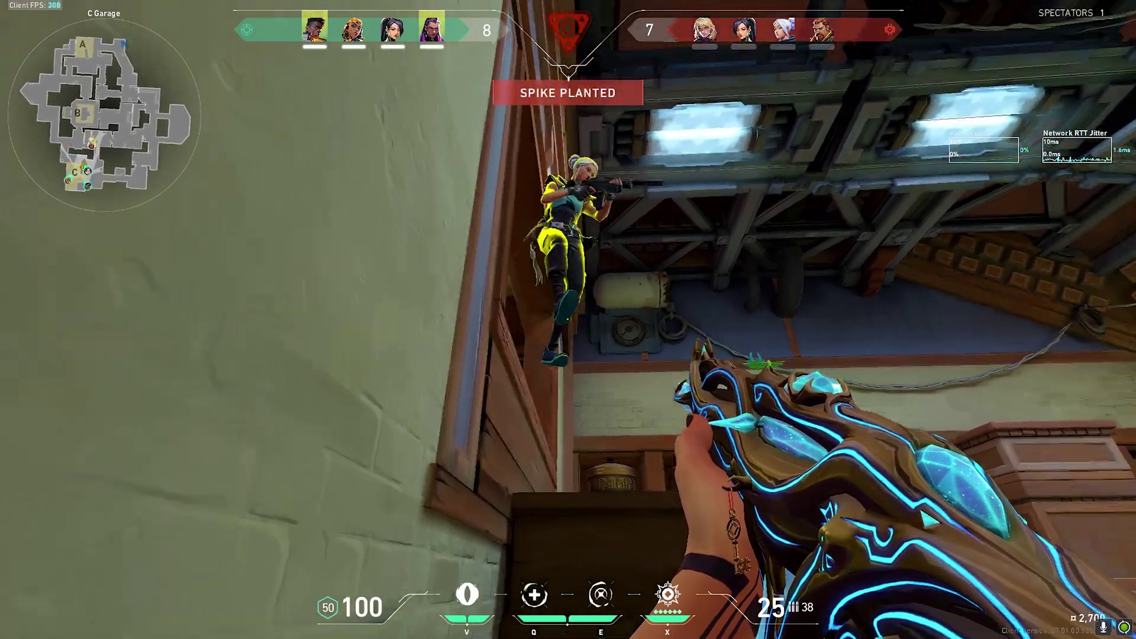
pyautogui.click(568, 320)
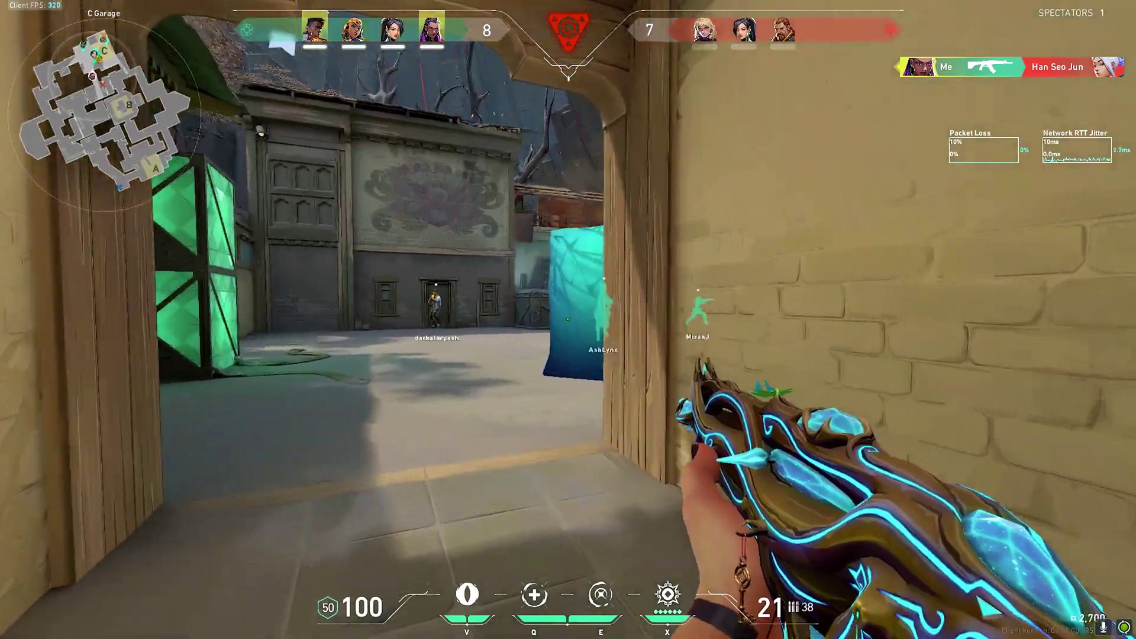
pyautogui.press('w')
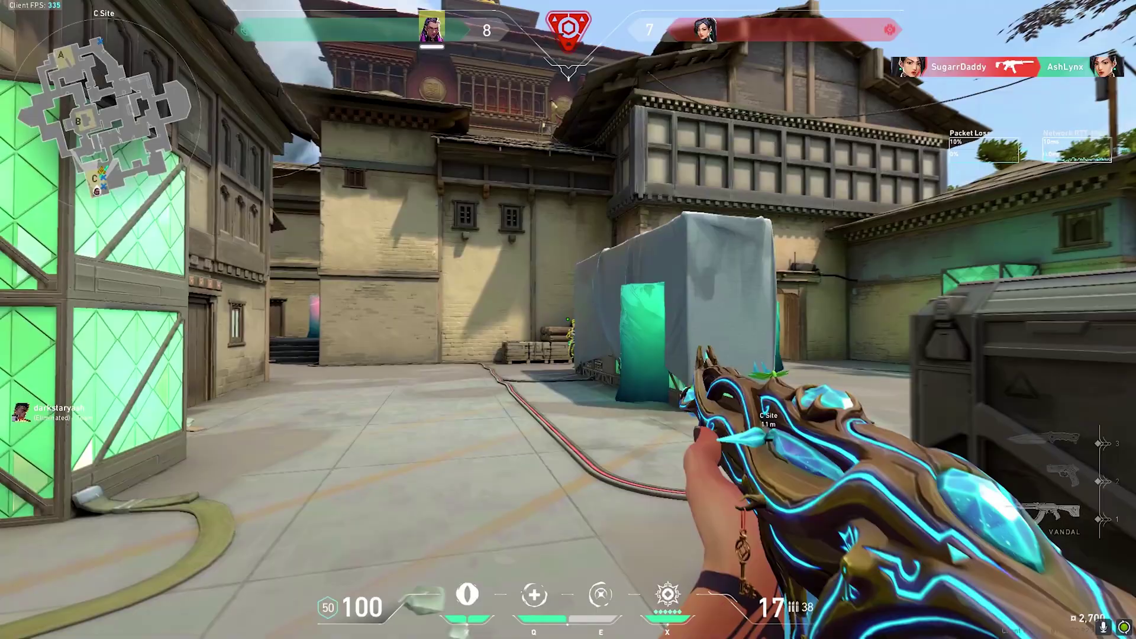
pyautogui.click(568, 319)
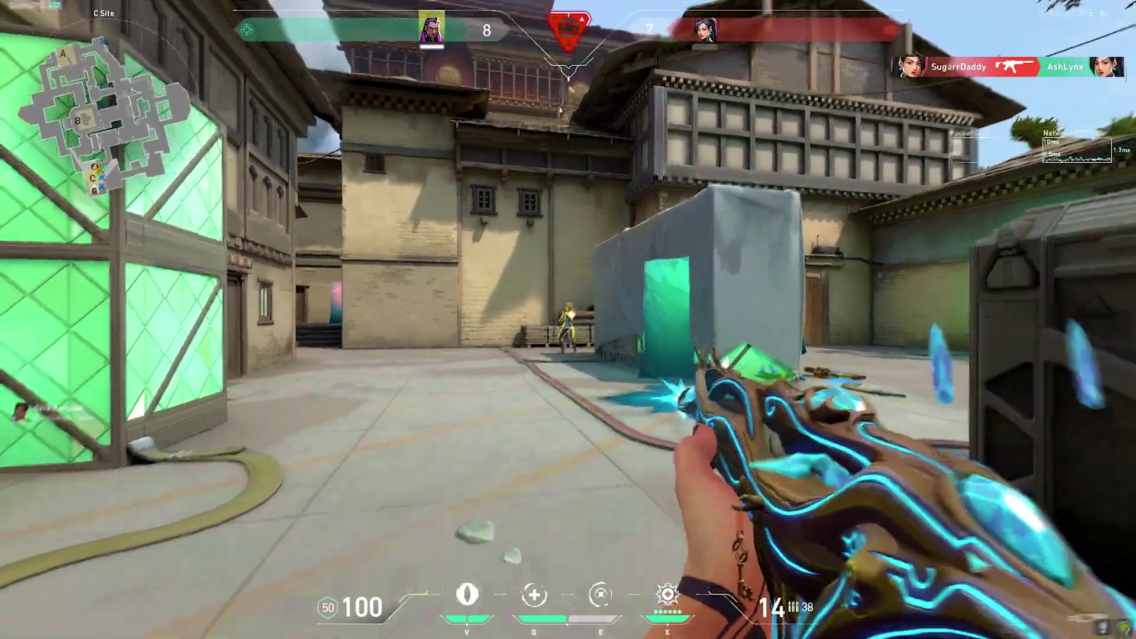
pyautogui.click(568, 319)
pyautogui.click(568, 320)
pyautogui.press('Tab')
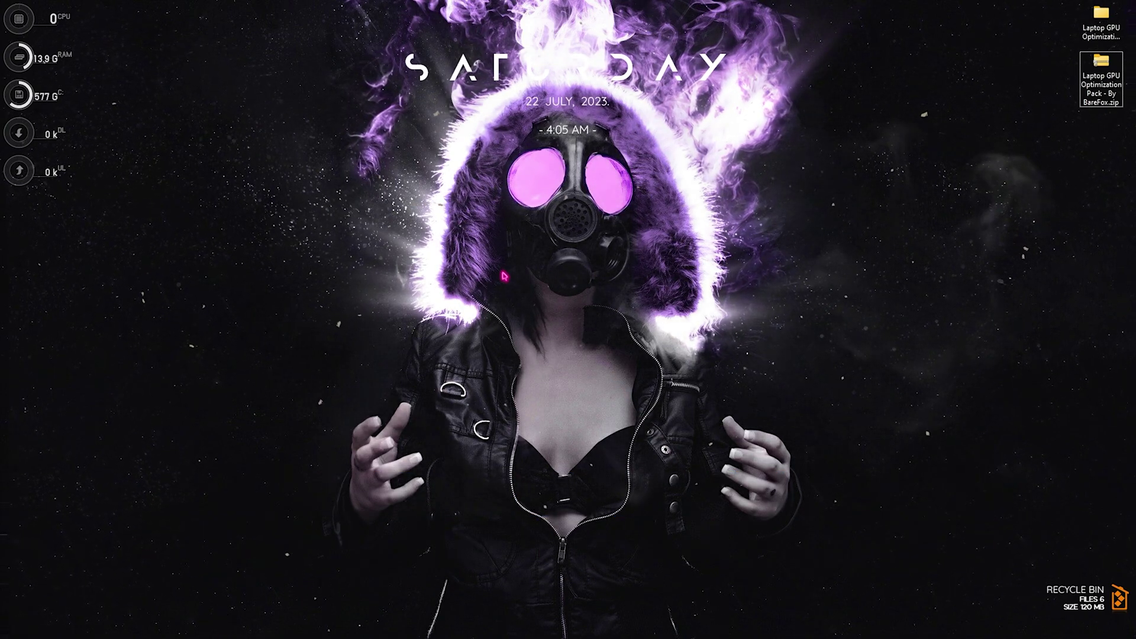
# Search Windows for "create a restore point" and open the System Protection settings
pyautogui.press('super')
pyautogui.write('create a restore point')
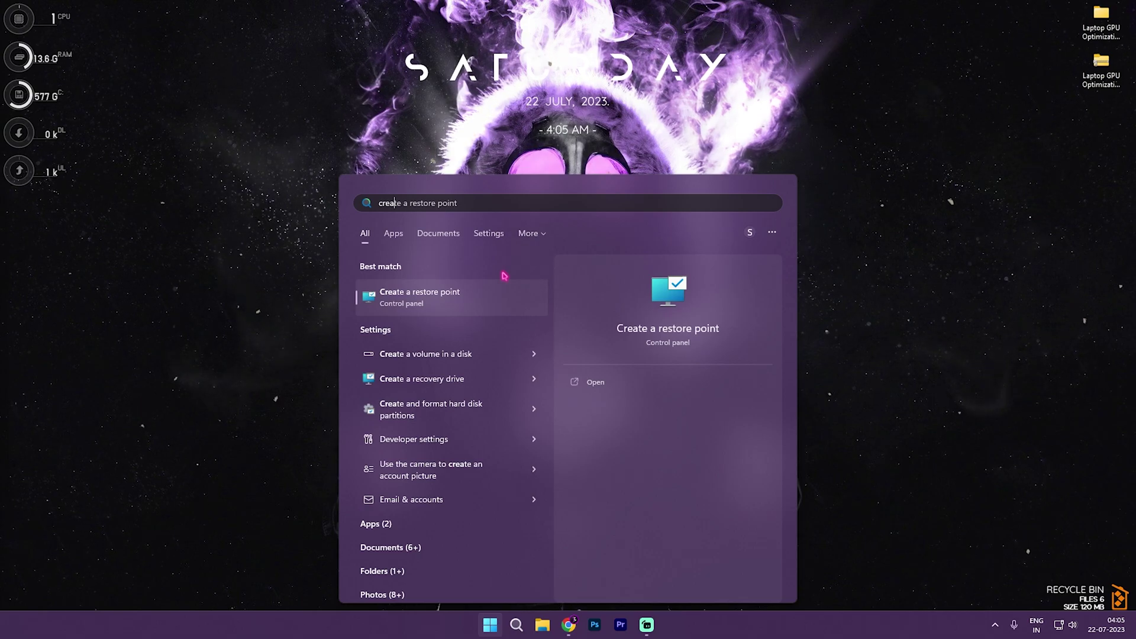
pyautogui.press('Return')
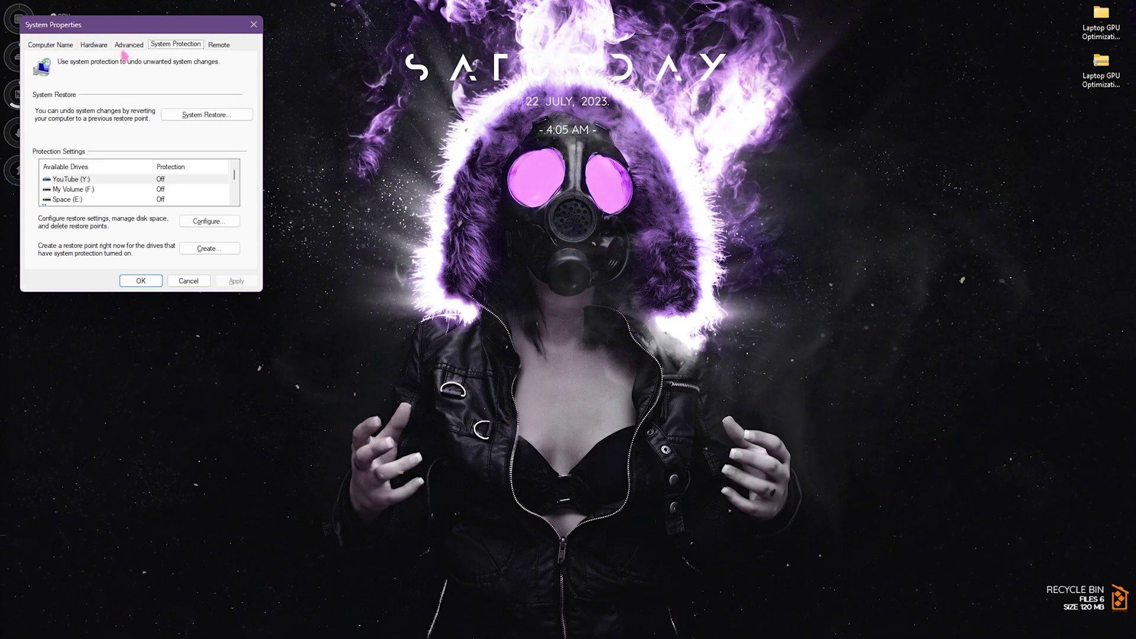
pyautogui.moveTo(36, 26); pyautogui.dragTo(118, 81)
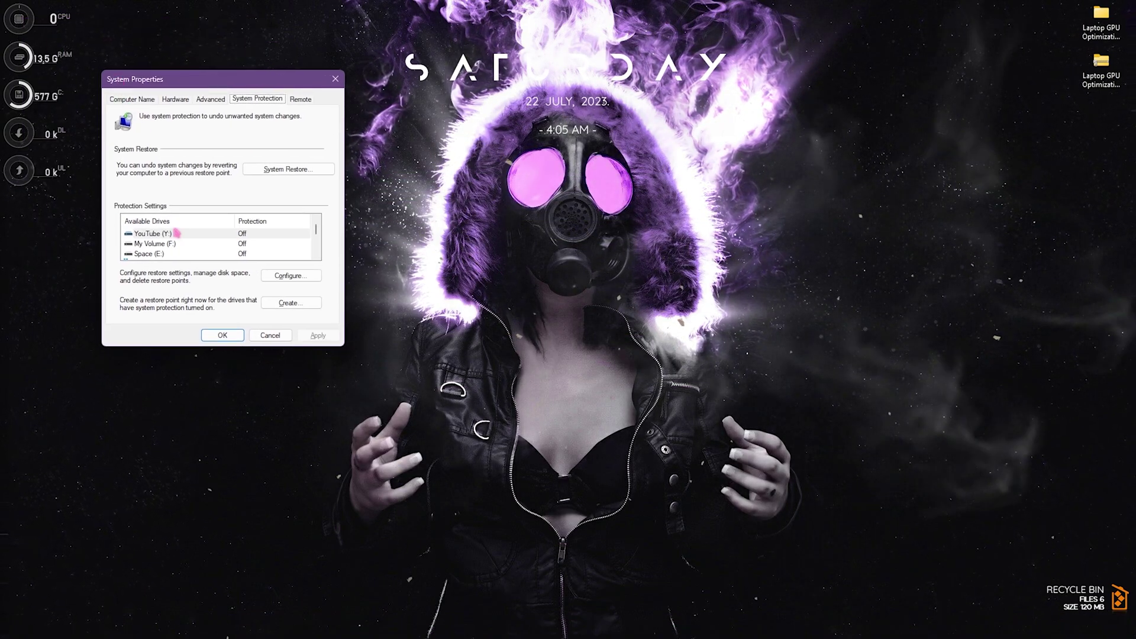
# Configure Local Disk (C:) with the Turn on system protection option and accept its restore settings
pyautogui.scroll(-1, 142, 237)
pyautogui.click(150, 244)
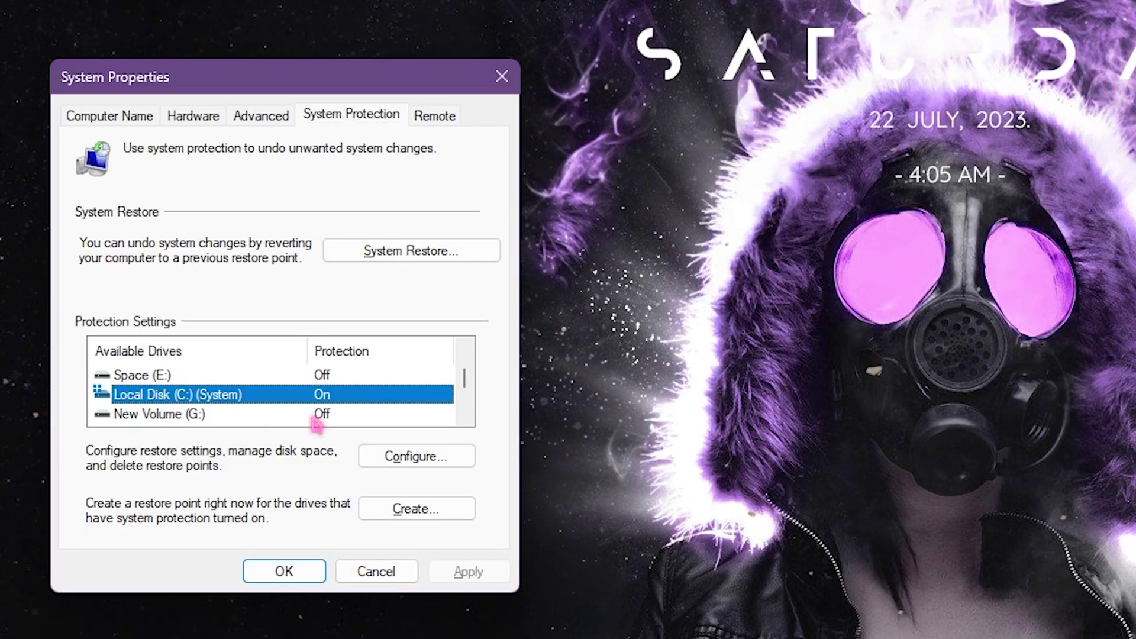
pyautogui.click(444, 456)
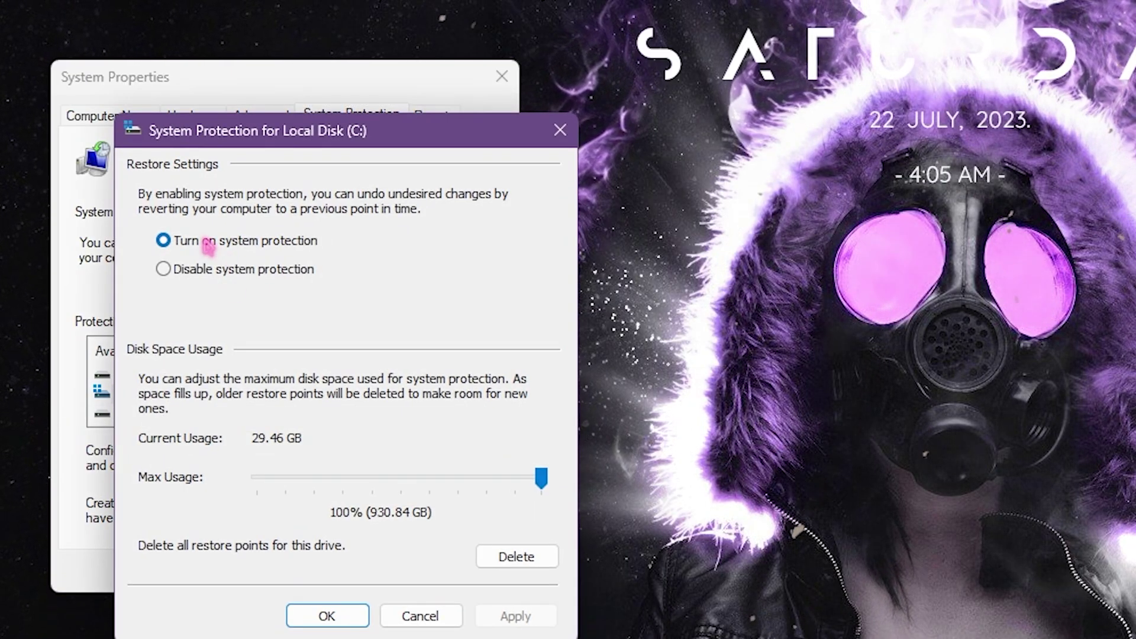
pyautogui.click(327, 616)
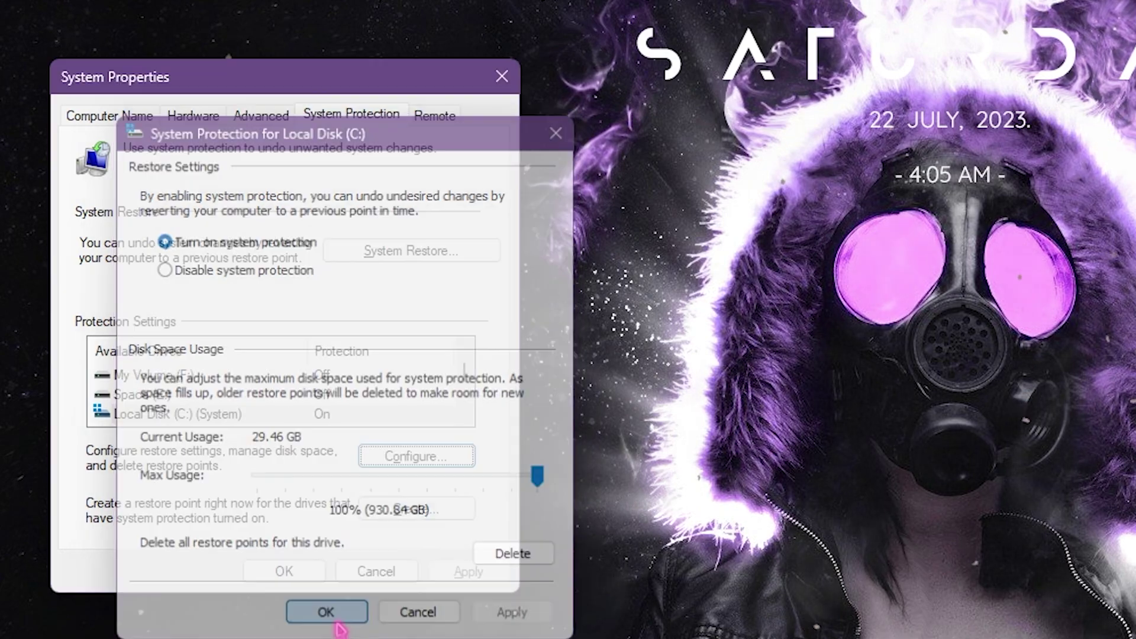
# Create a restore point described as "GPU" and close System Properties
pyautogui.click(402, 506)
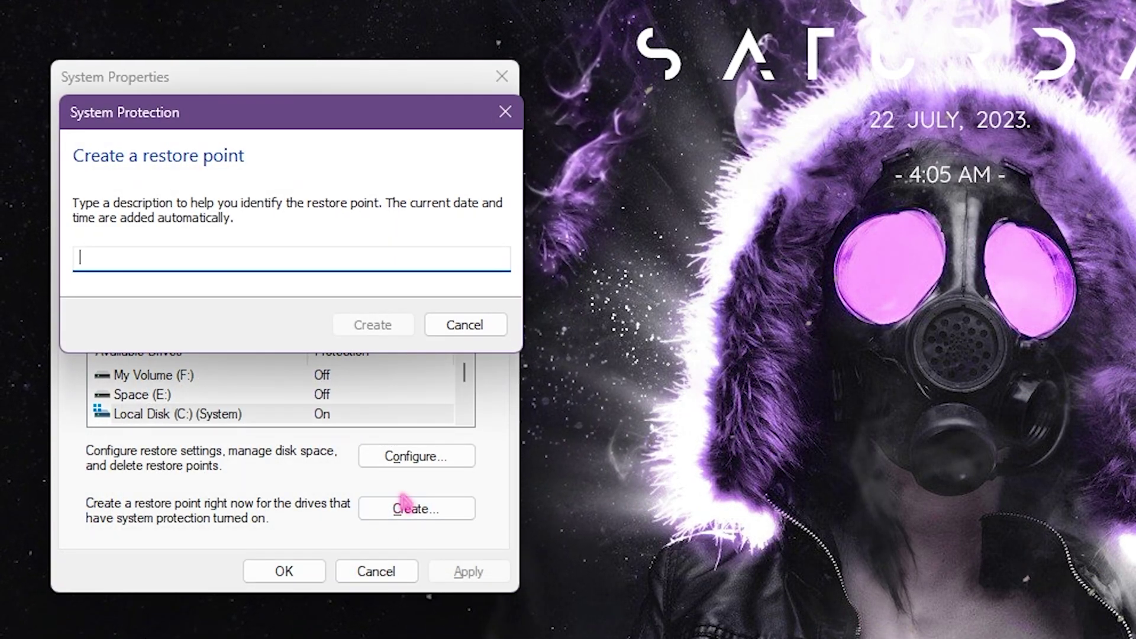
pyautogui.write('G')
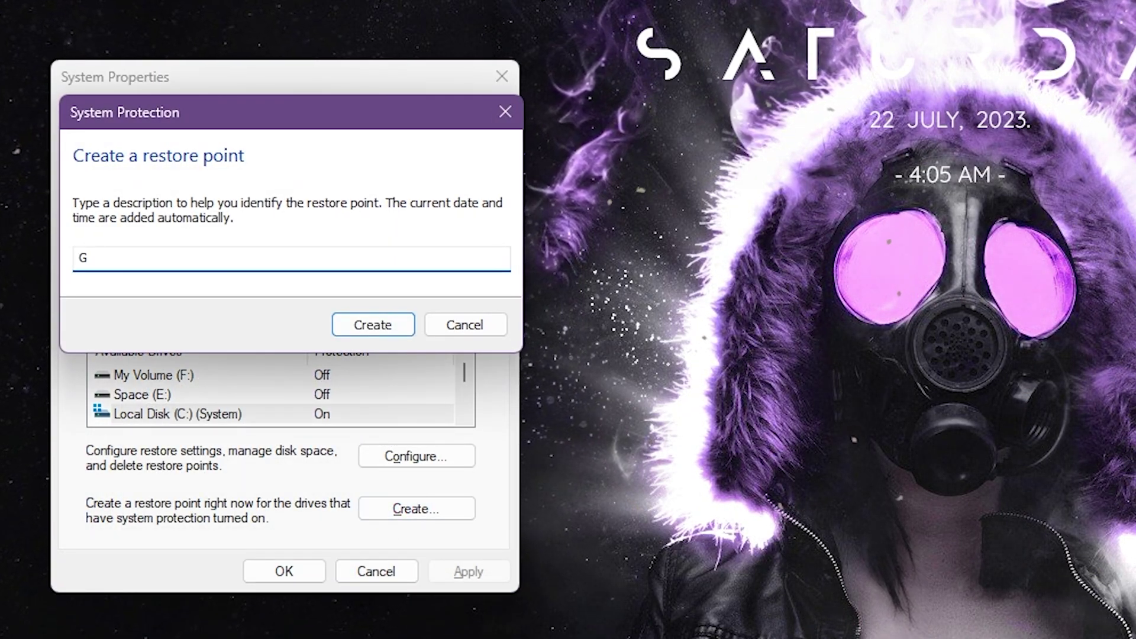
pyautogui.write('PU')
pyautogui.press('Return')
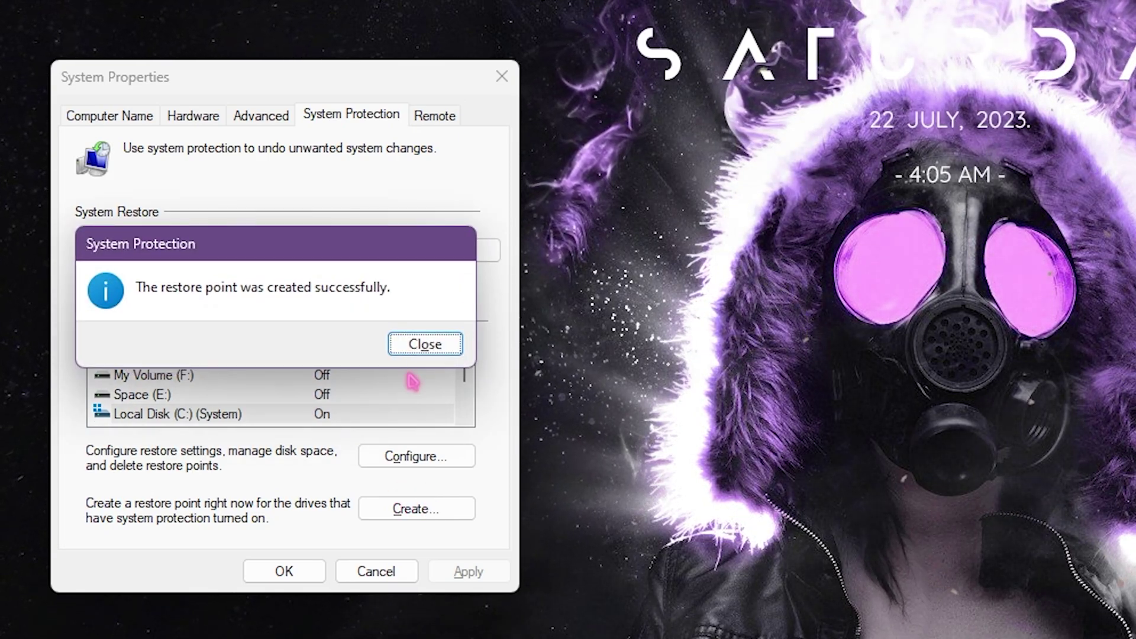
pyautogui.click(425, 345)
pyautogui.click(502, 76)
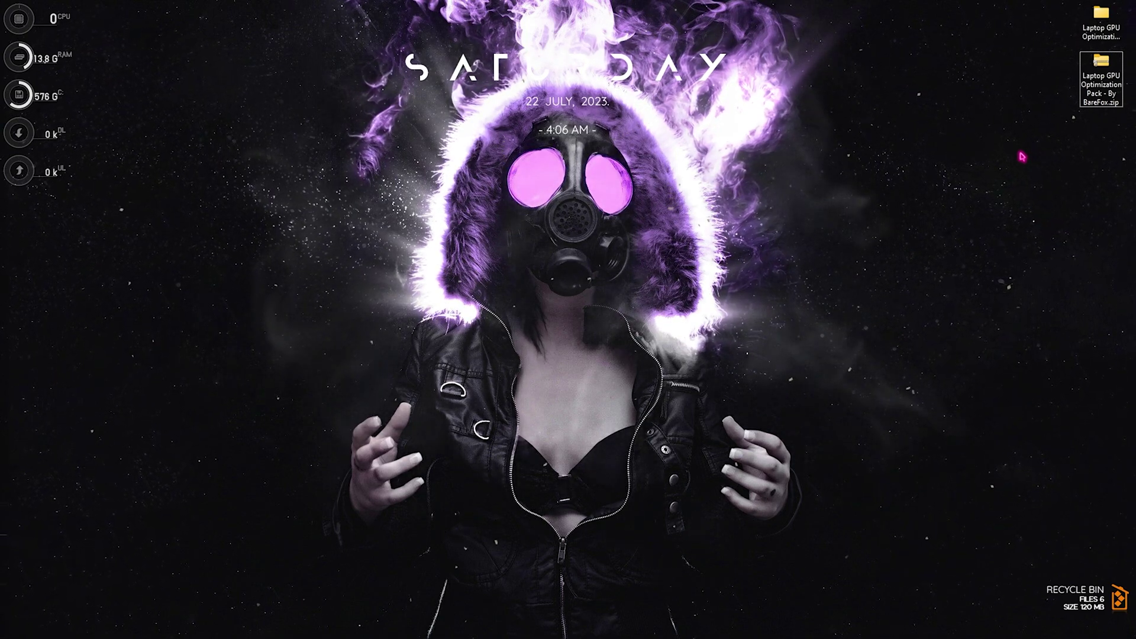
# Open the Laptop GPU Optimization Pack folder from the desktop and examine the registry files in 1 - GPU Optimization
pyautogui.doubleClick(1102, 18)
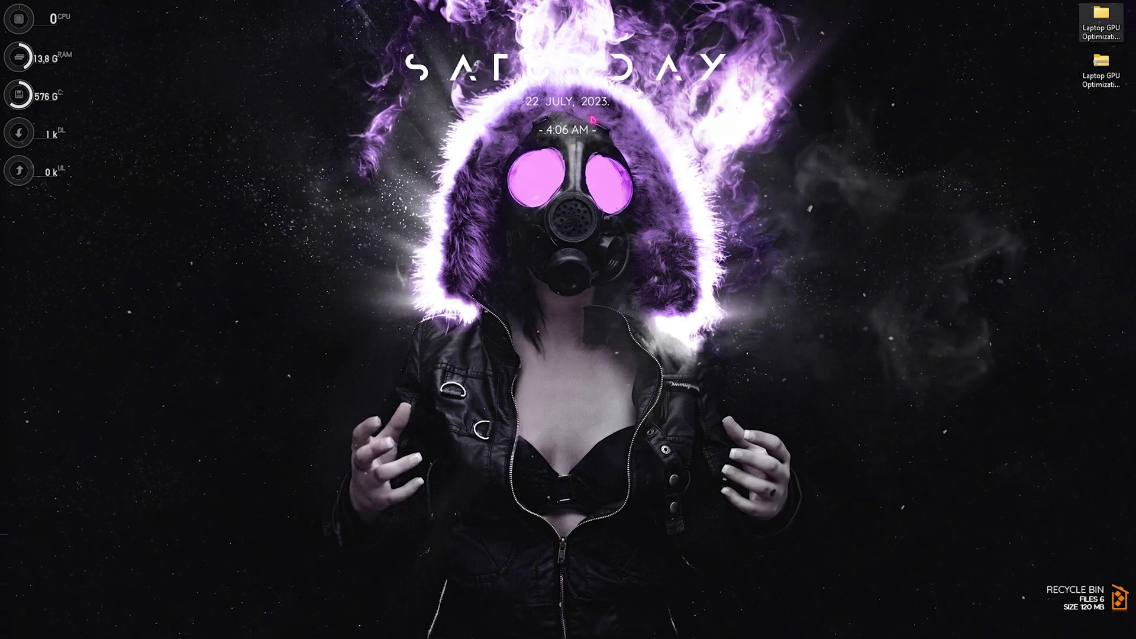
pyautogui.moveTo(198, 208); pyautogui.dragTo(172, 115)
pyautogui.click(214, 206)
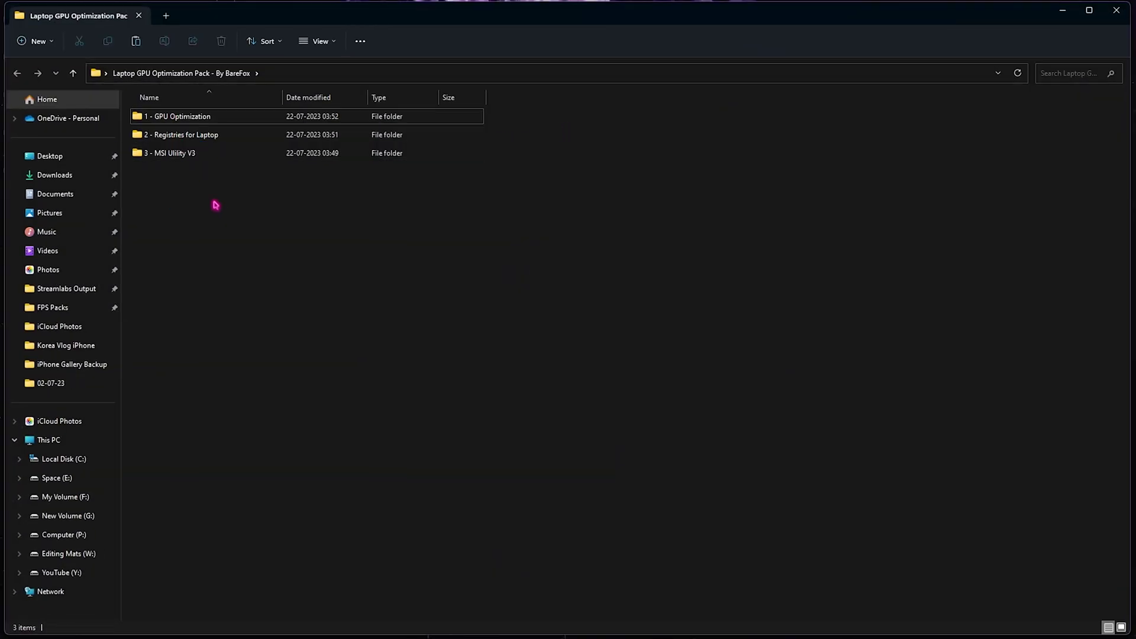
pyautogui.doubleClick(197, 120)
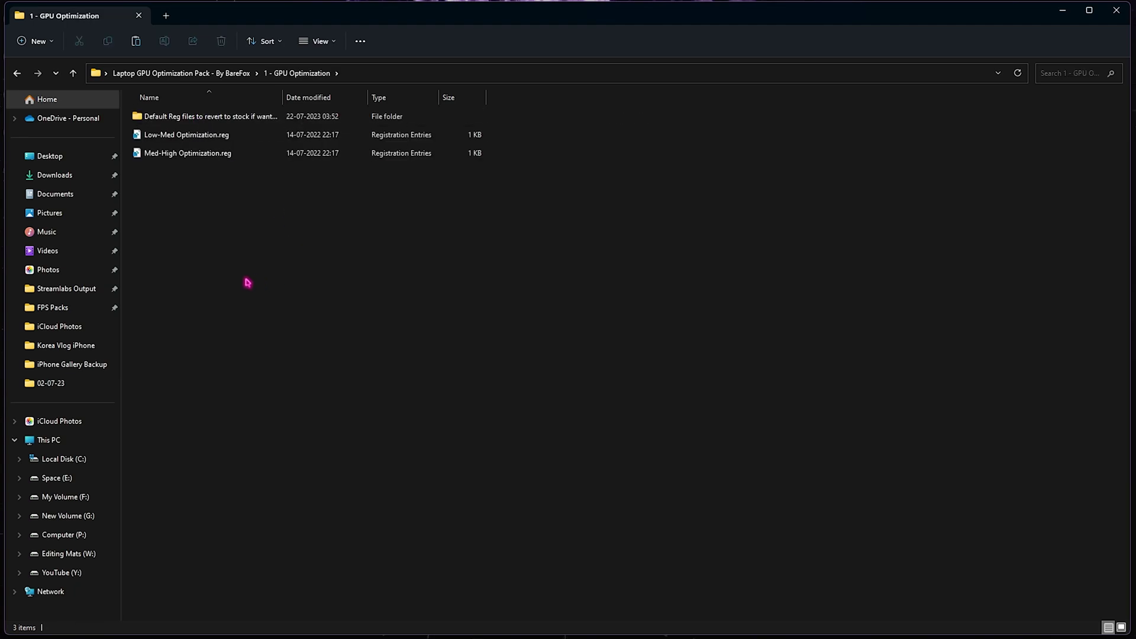
pyautogui.click(183, 153)
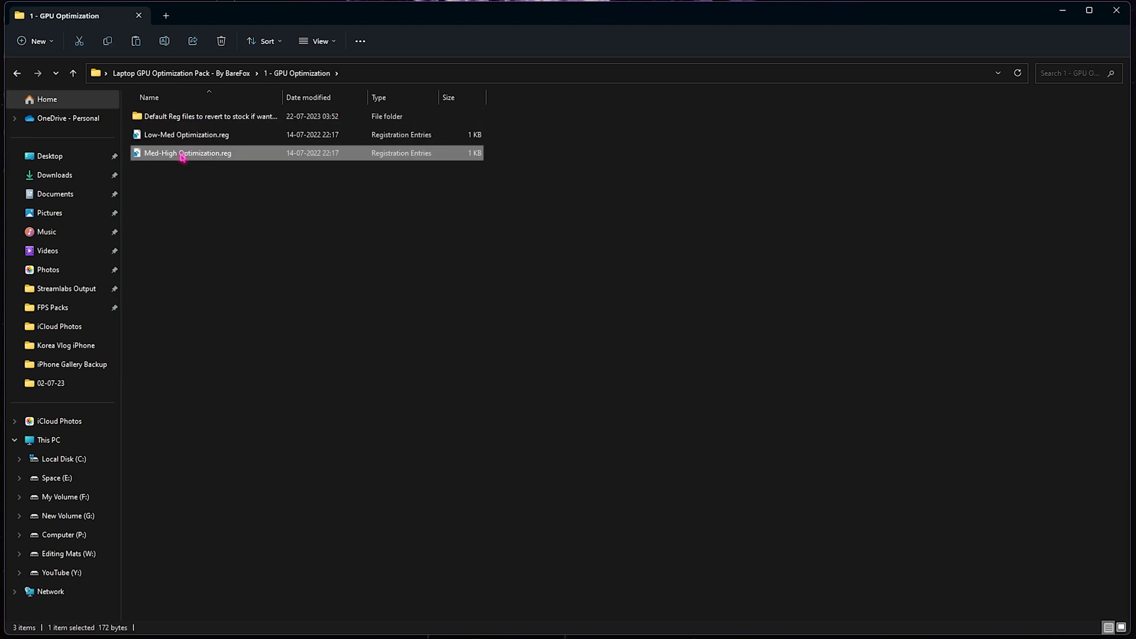
pyautogui.click(261, 211)
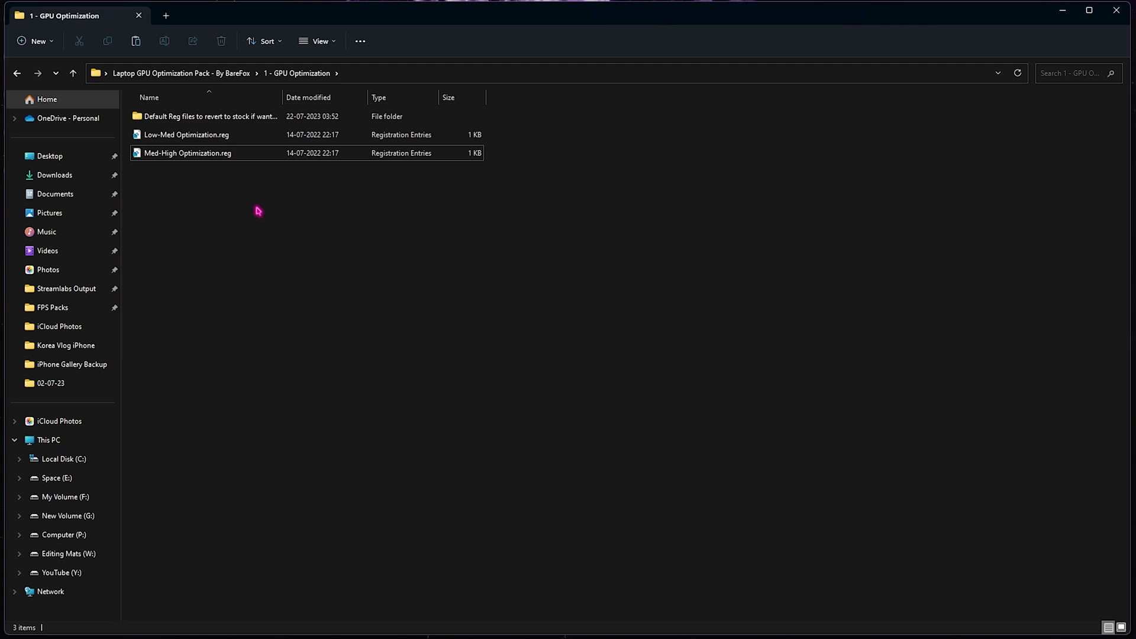
# Look through the default registry files for reverting to stock, and return to the pack's main folder
pyautogui.moveTo(194, 208); pyautogui.dragTo(193, 138)
pyautogui.click(198, 207)
pyautogui.click(189, 118)
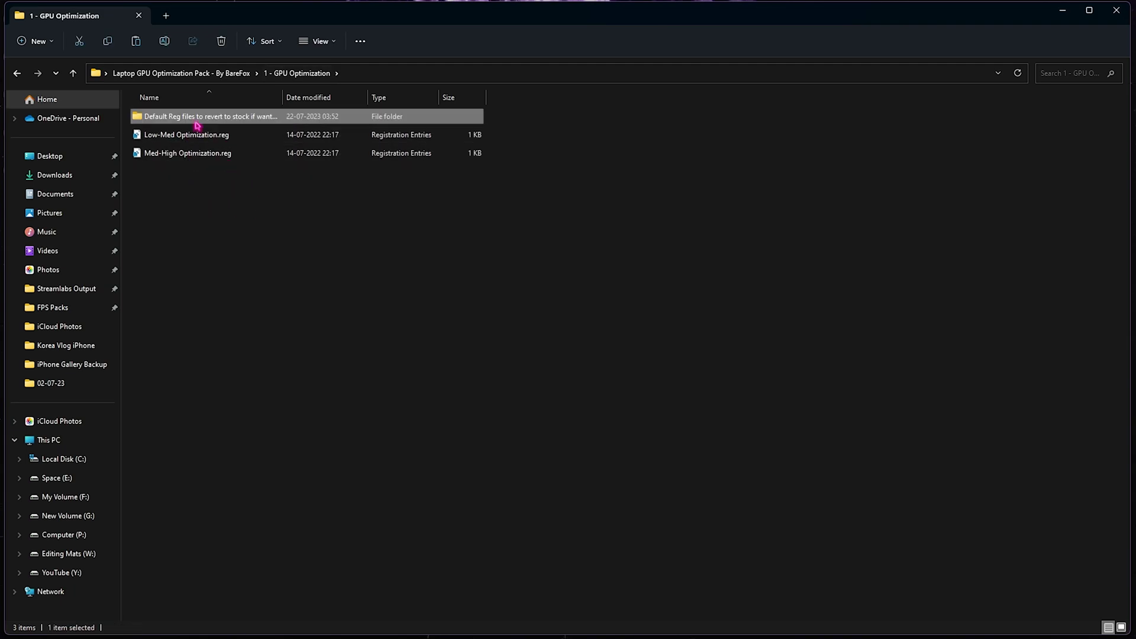
pyautogui.doubleClick(160, 121)
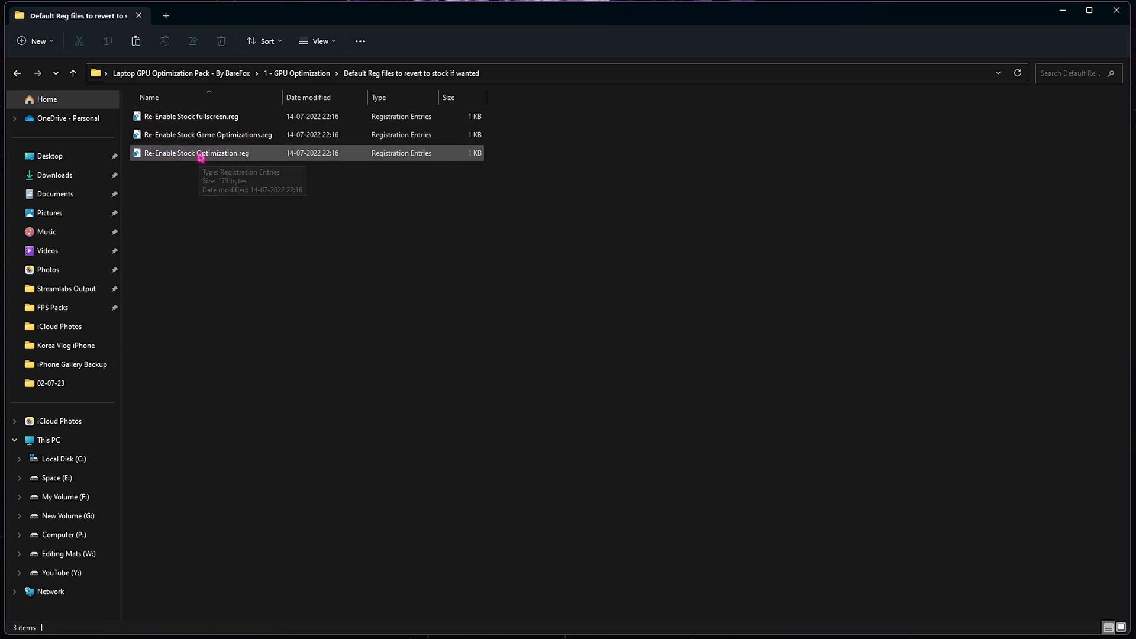
pyautogui.click(236, 135)
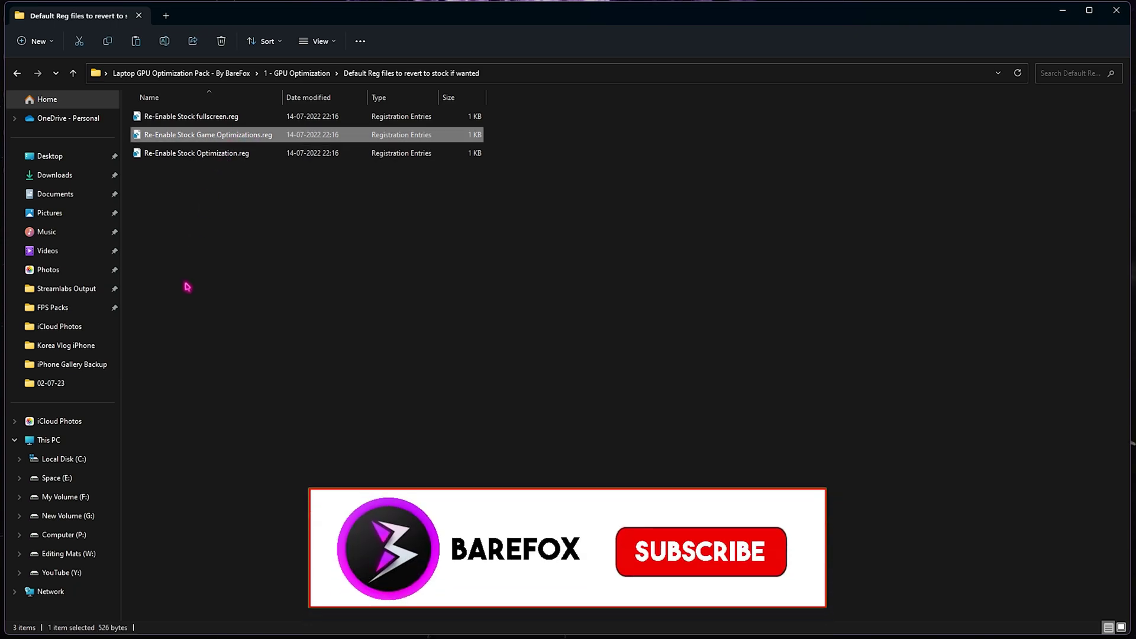
pyautogui.hotkey('alt', 'Left')
pyautogui.hotkey('alt', 'Left')
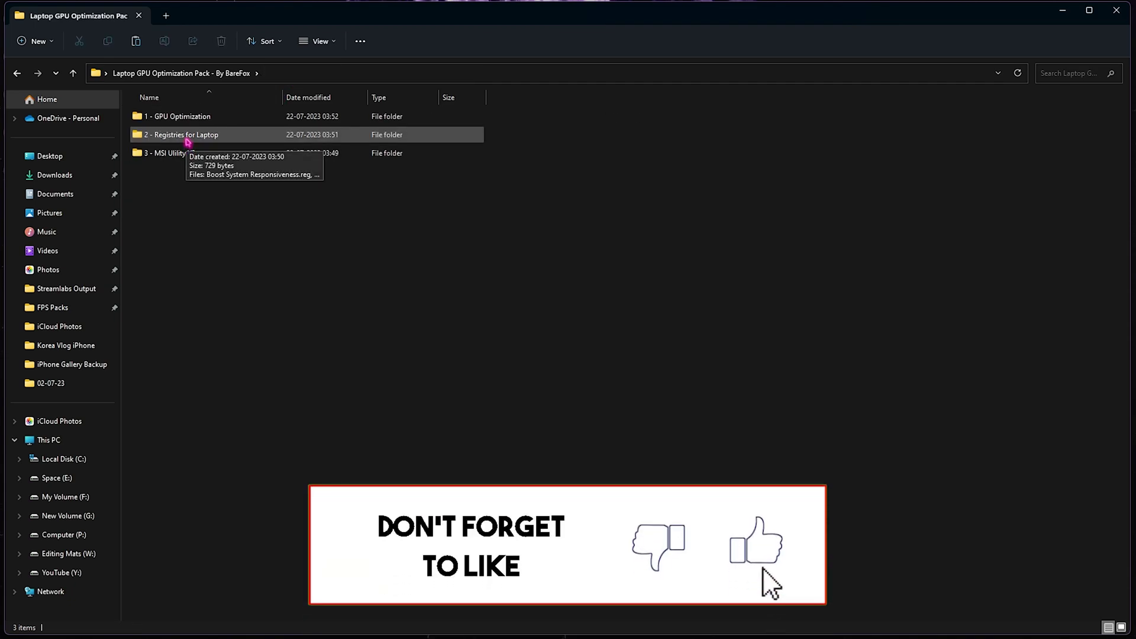
# Examine the system responsiveness, GPU energy driver and power efficiency registry files in 2 - Registries for Laptop
pyautogui.doubleClick(187, 141)
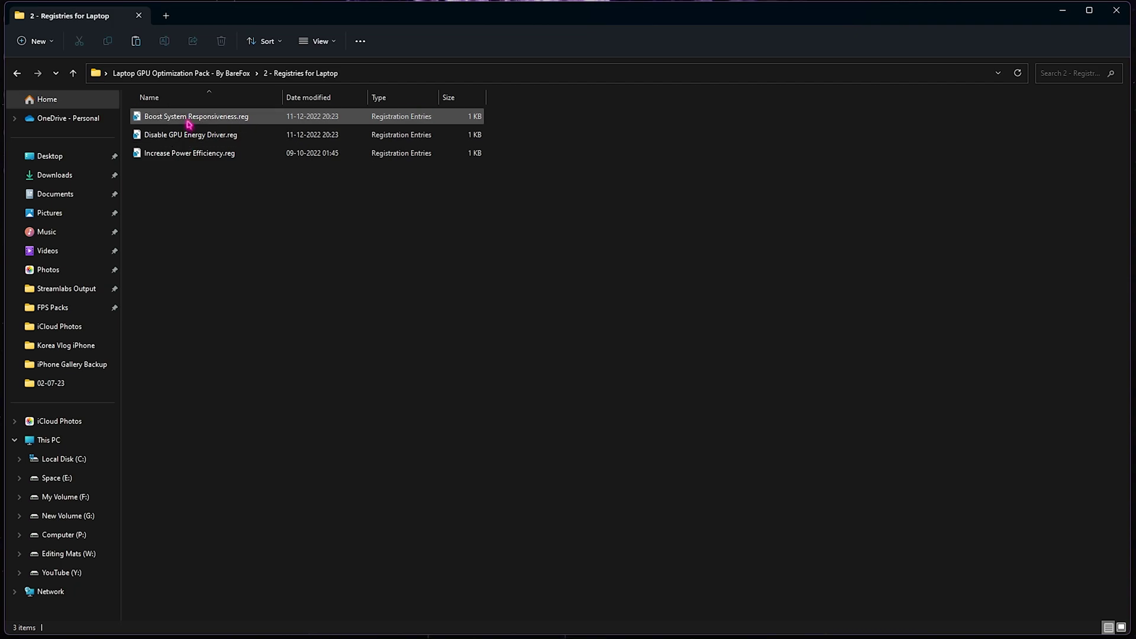
pyautogui.click(170, 122)
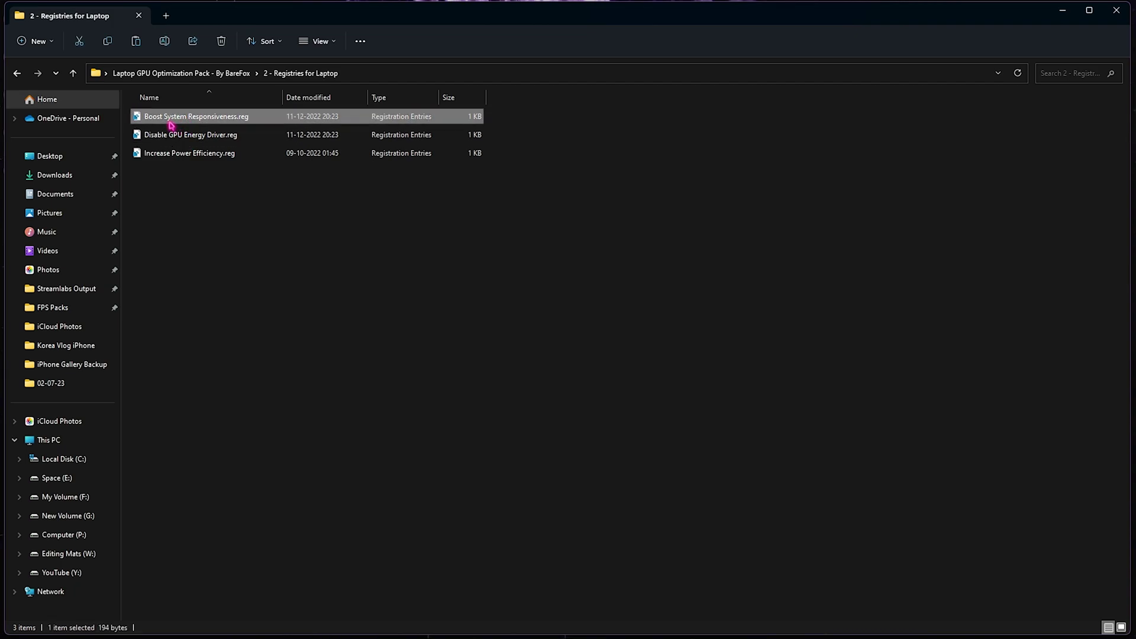
pyautogui.click(170, 136)
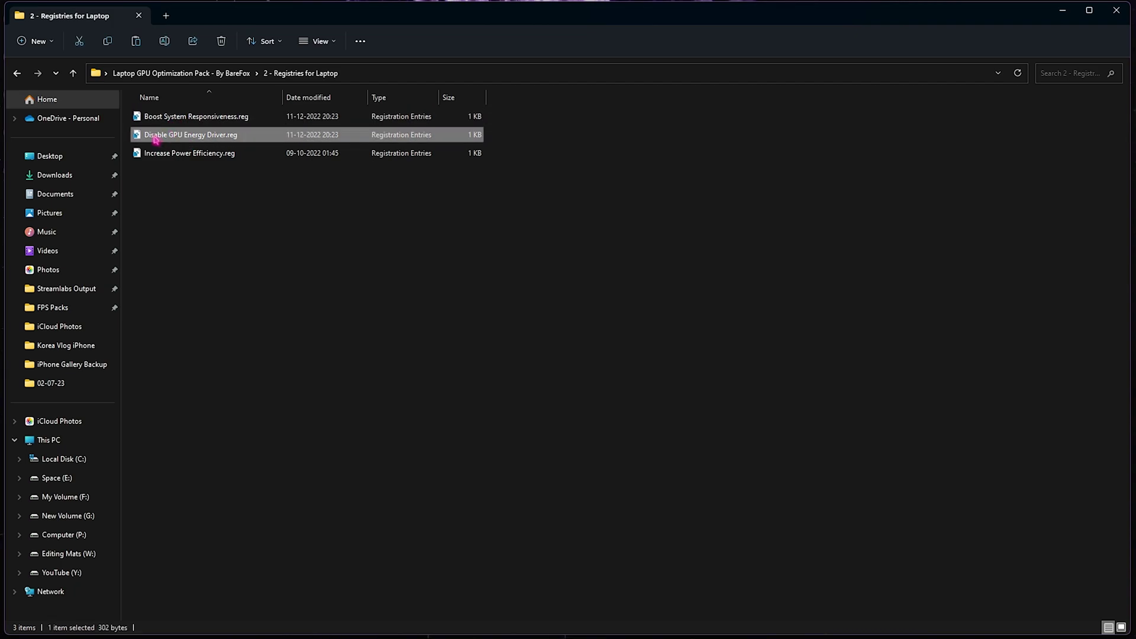
pyautogui.click(168, 152)
pyautogui.click(163, 141)
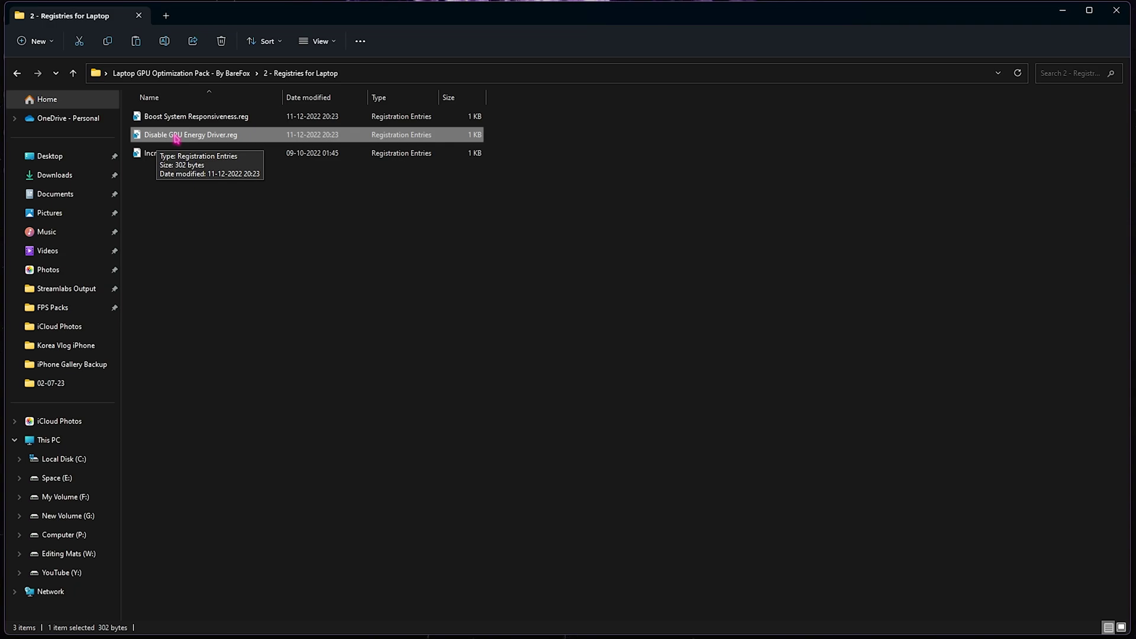
pyautogui.click(197, 158)
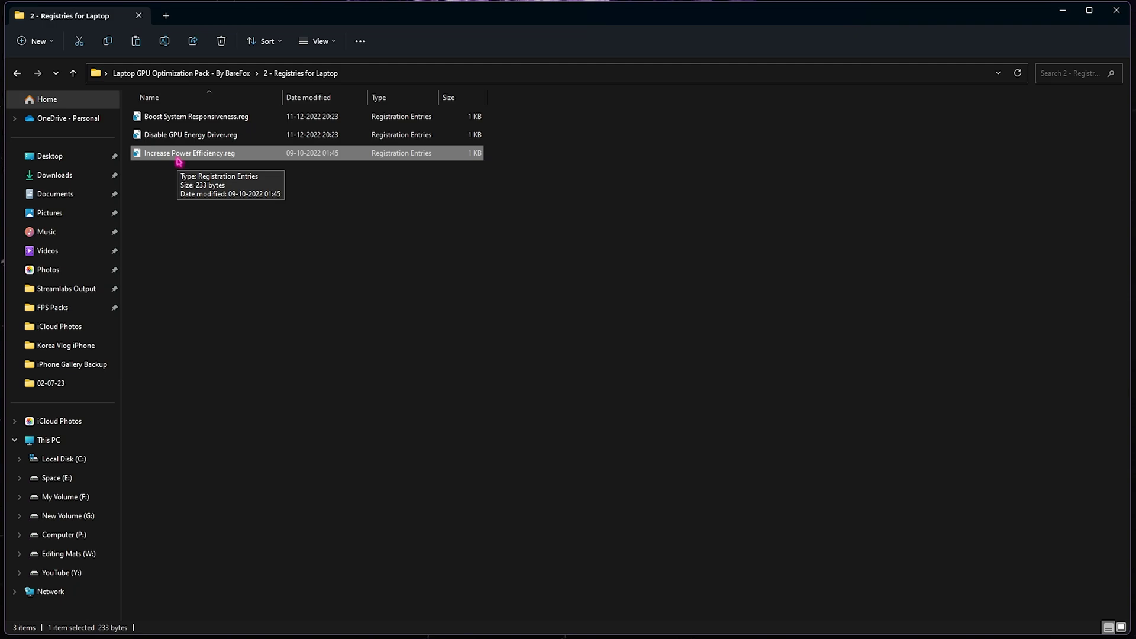
pyautogui.click(211, 193)
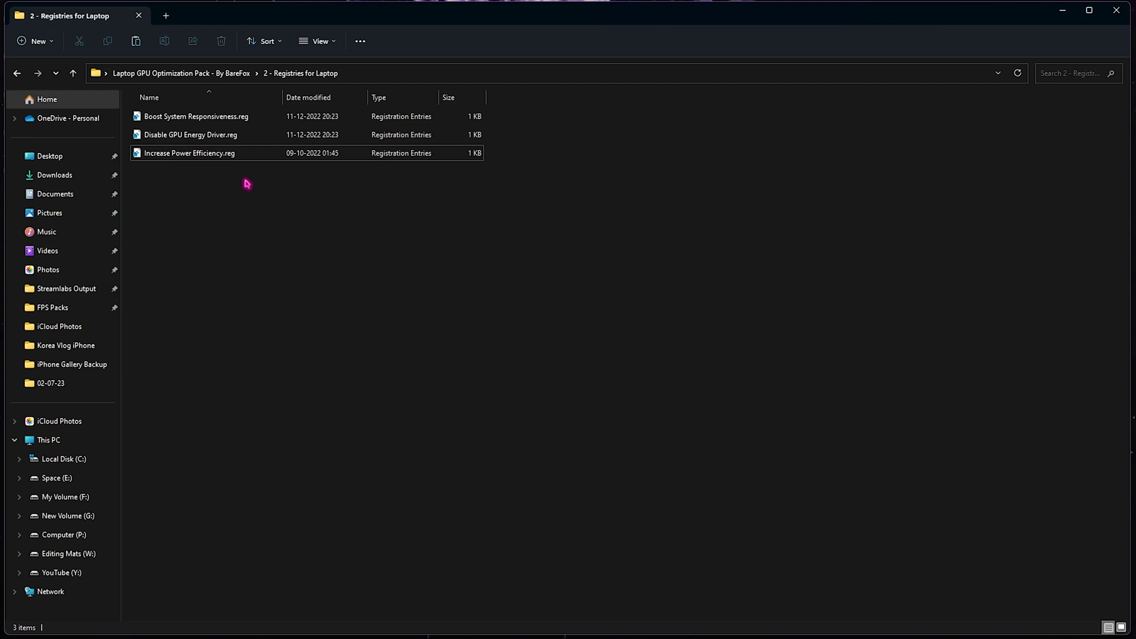
pyautogui.click(244, 157)
pyautogui.click(216, 181)
pyautogui.click(186, 155)
pyautogui.click(230, 272)
# Open the pack's 3 - MSI Ulility V3 folder and run MSI_util_v3.exe as administrator
pyautogui.click(178, 73)
pyautogui.click(189, 159)
pyautogui.doubleClick(187, 155)
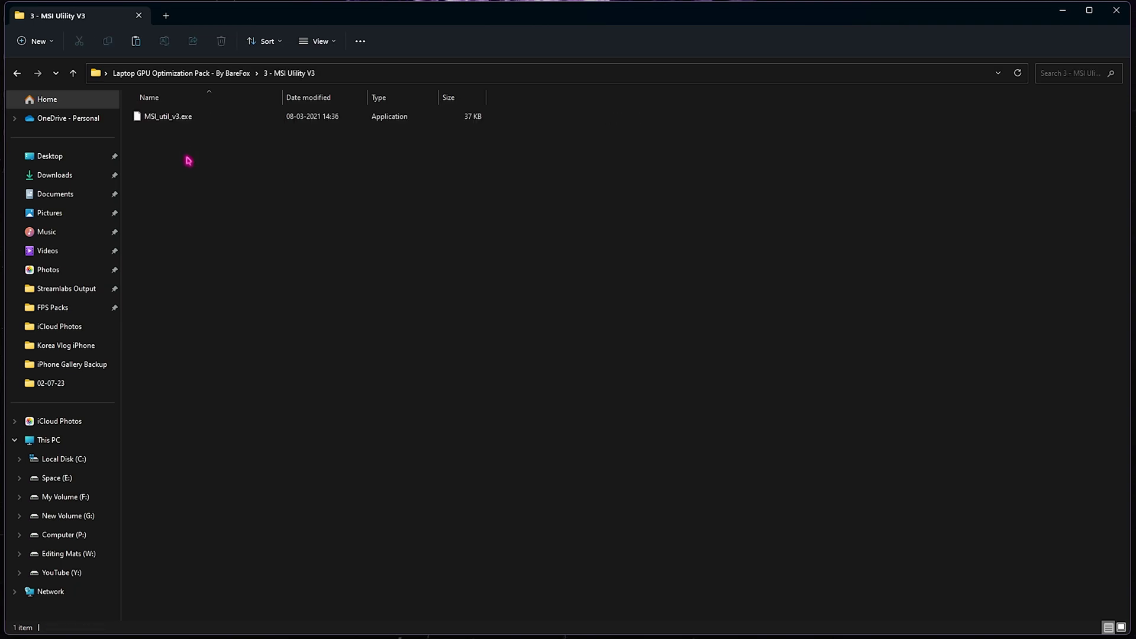
pyautogui.rightClick(179, 117)
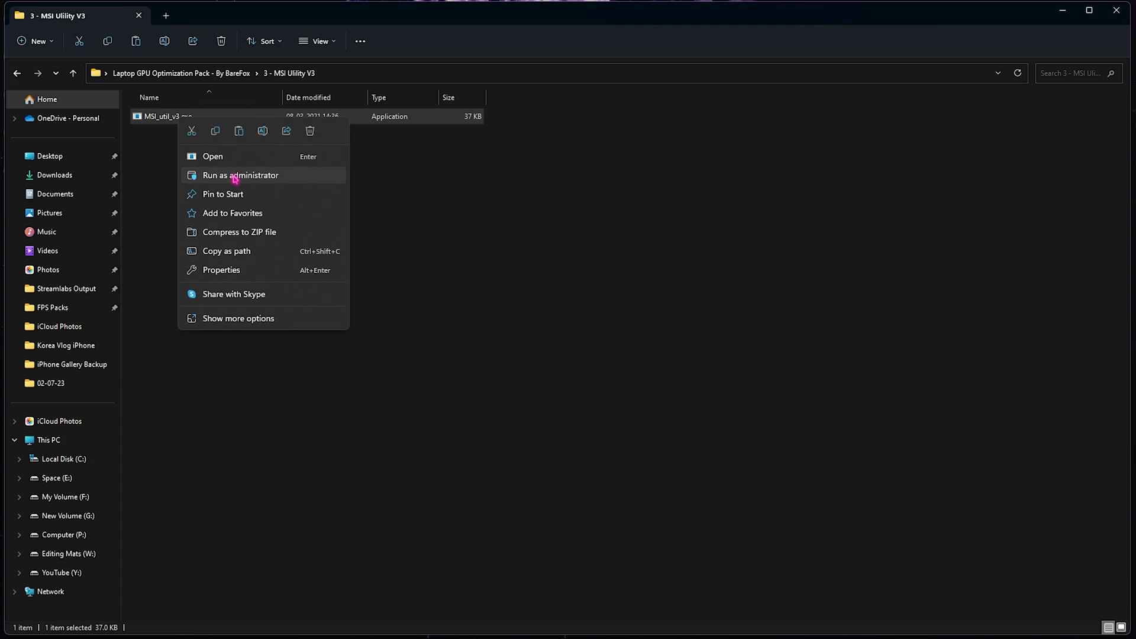
pyautogui.click(235, 176)
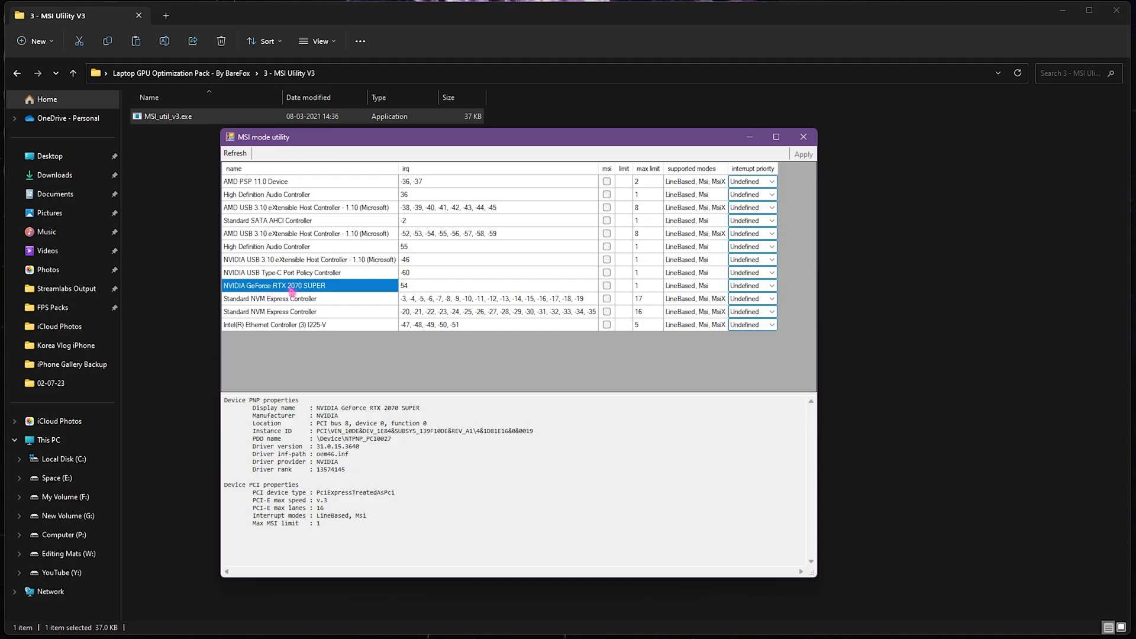
# Set the interrupt priority of the NVIDIA GeForce RTX 2070 SUPER to High, apply it and close the utility
pyautogui.click(754, 286)
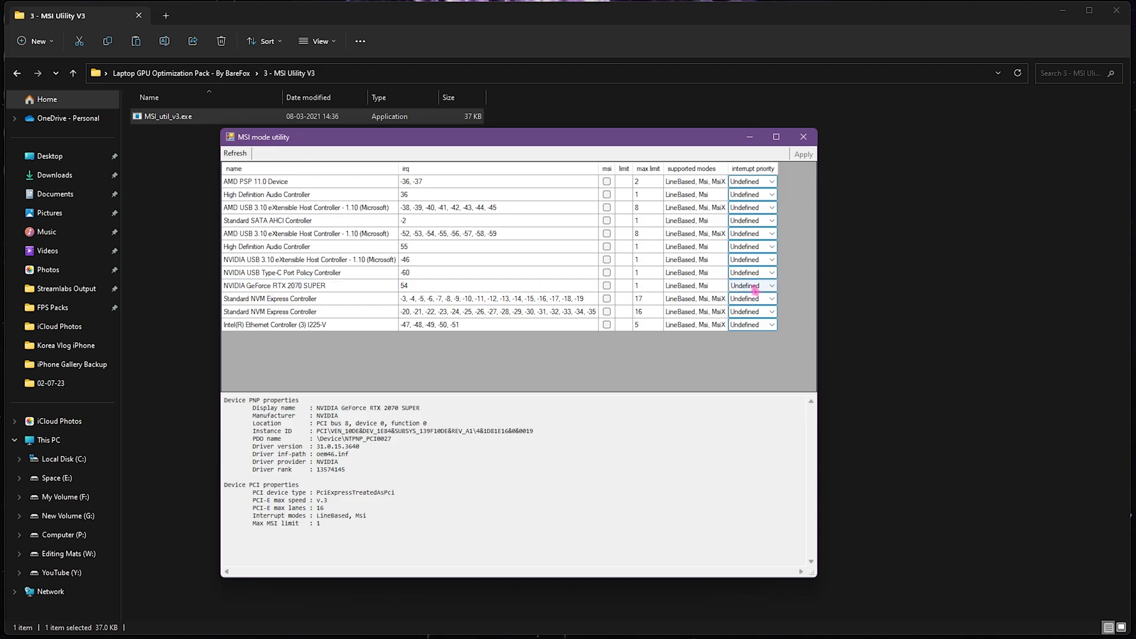
pyautogui.click(746, 320)
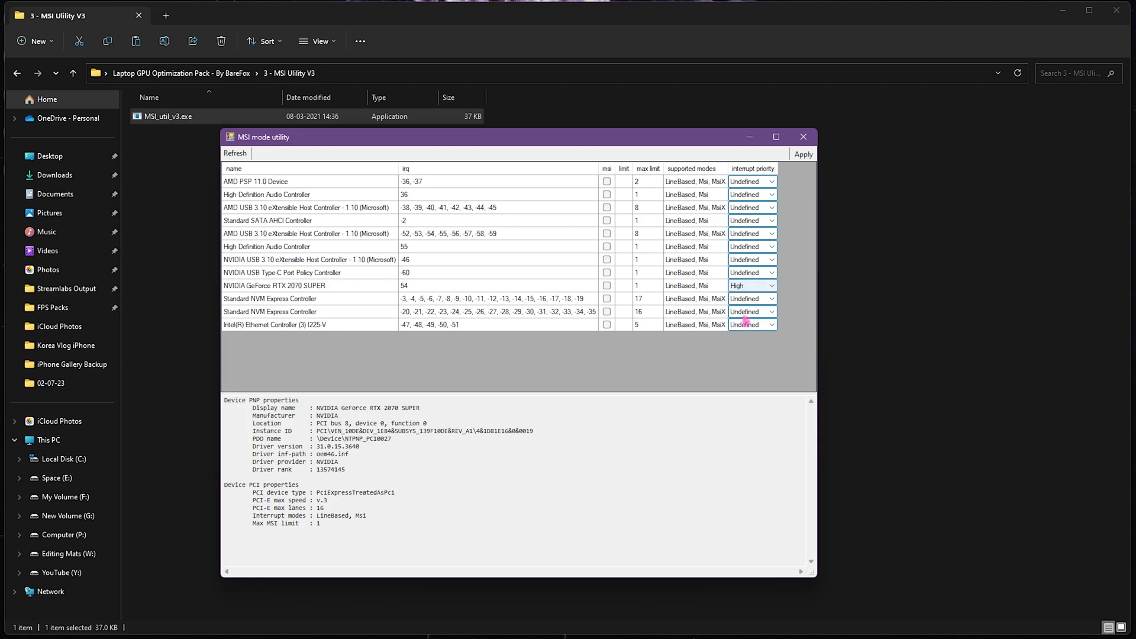
pyautogui.click(804, 156)
pyautogui.click(804, 138)
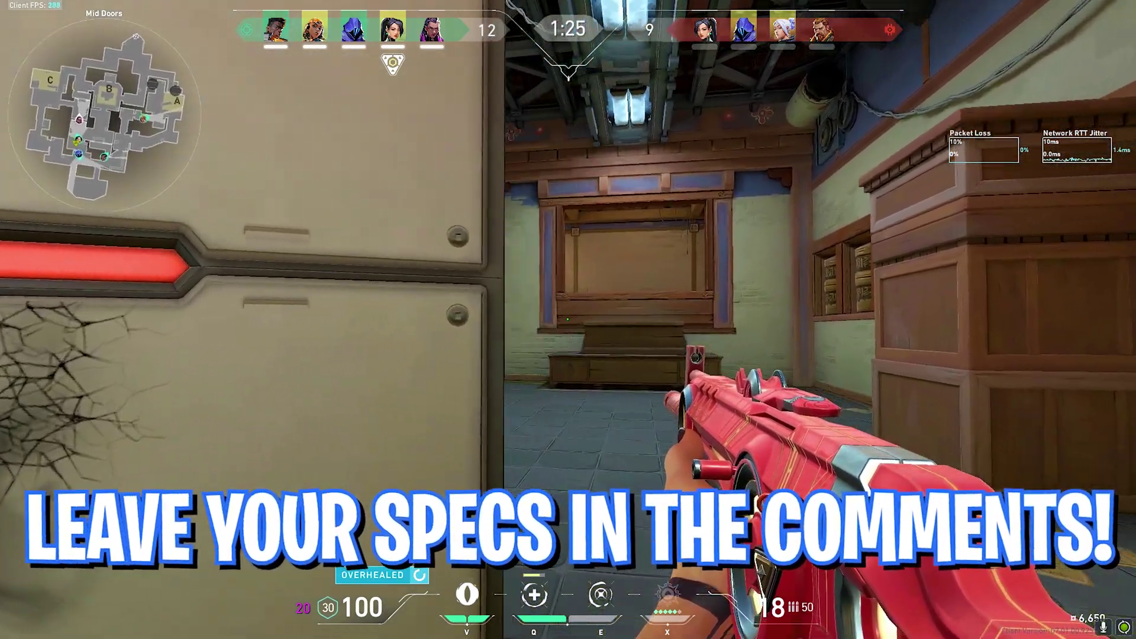
pyautogui.press('v')
pyautogui.press('w')
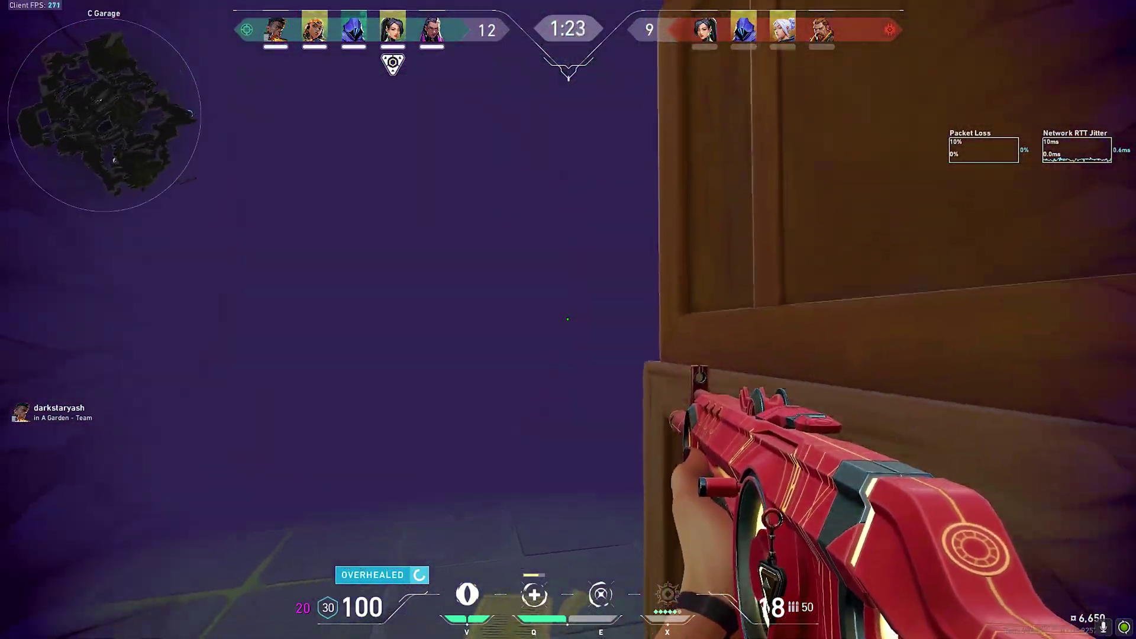
pyautogui.press('w')
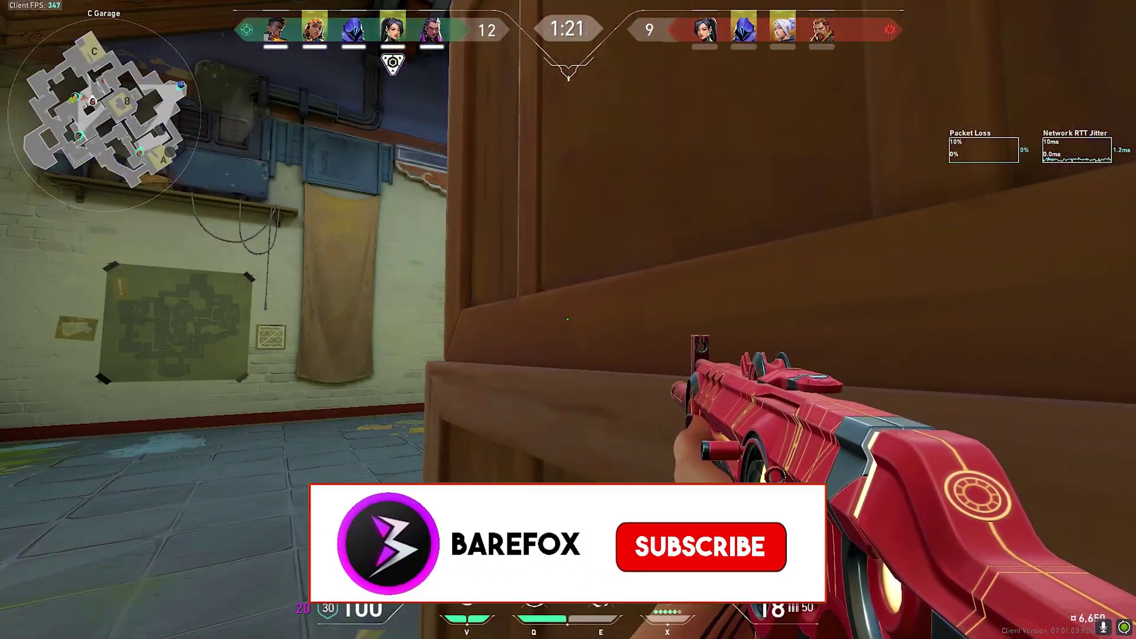
pyautogui.press('a')
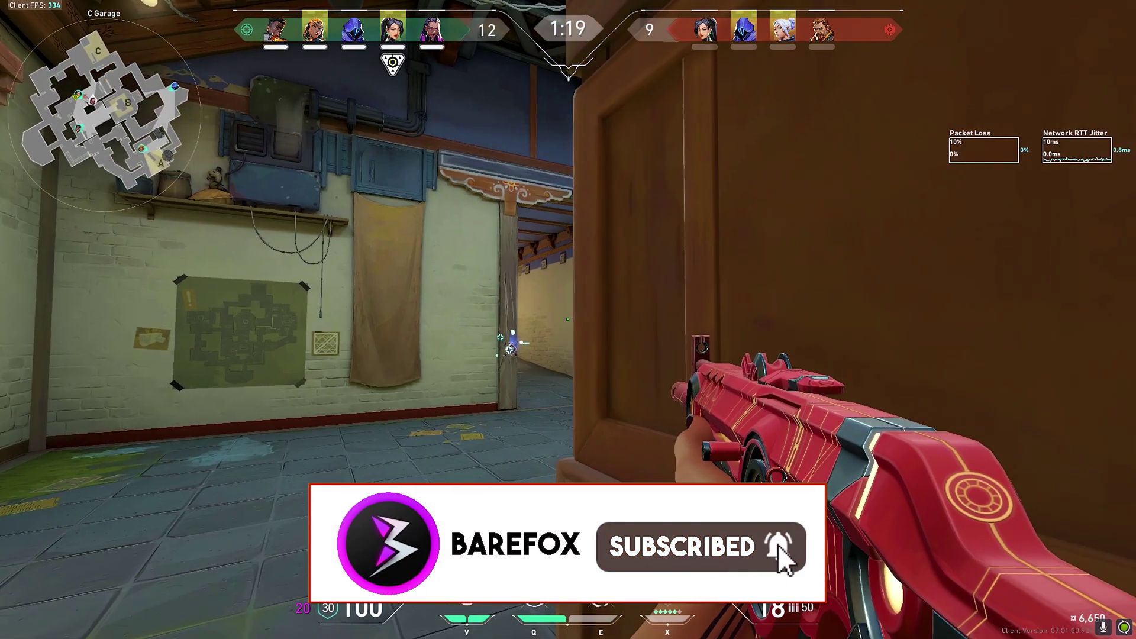
pyautogui.press('a')
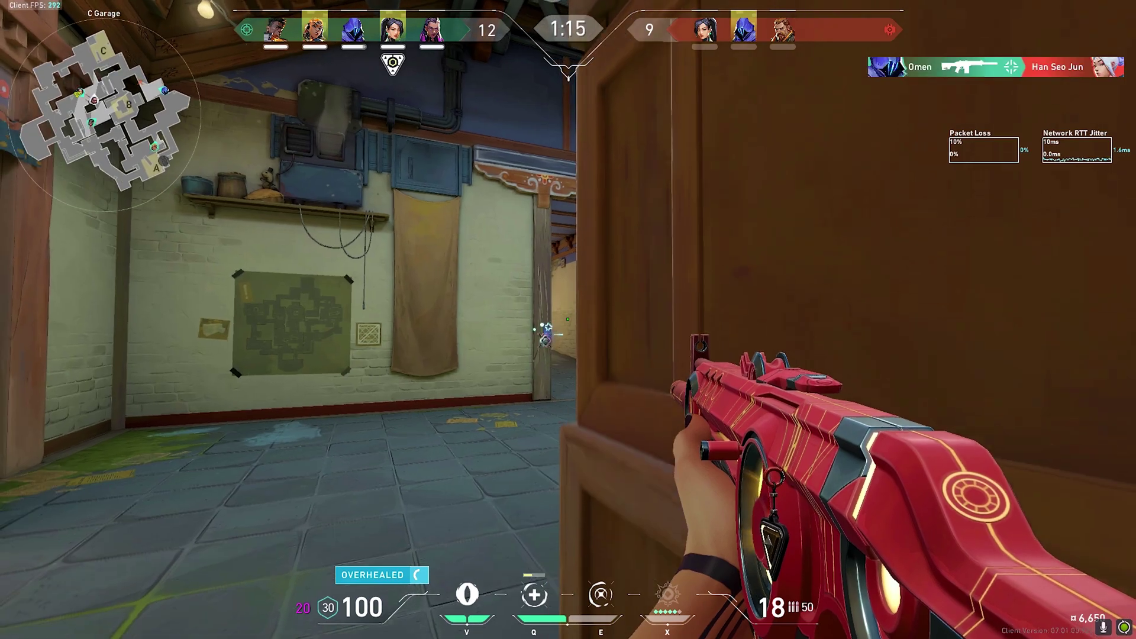
pyautogui.press('w')
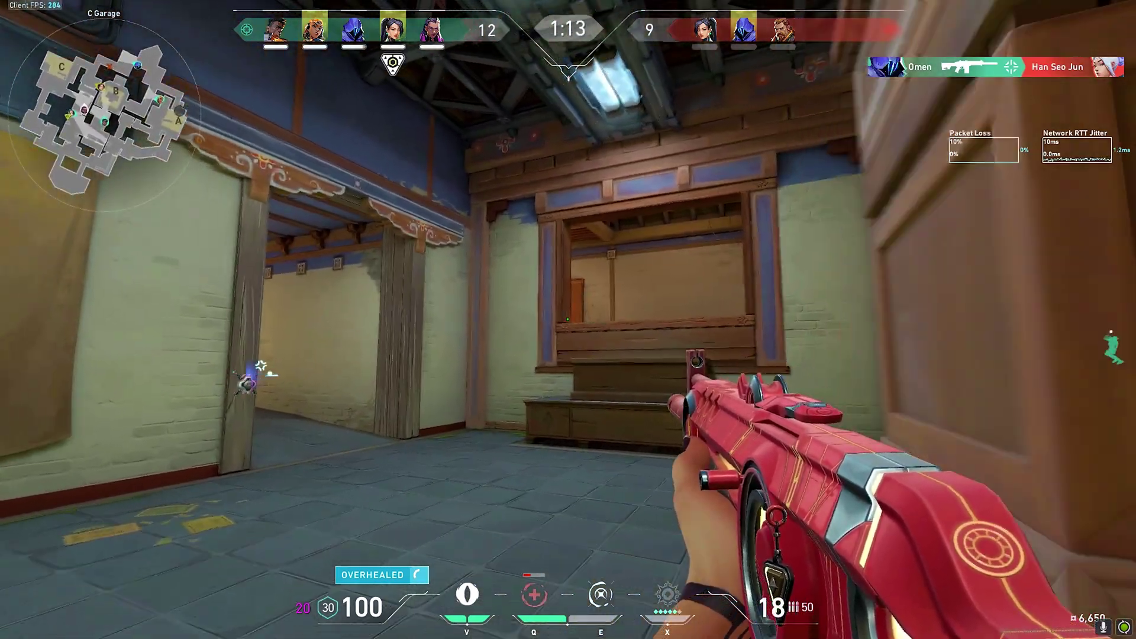
pyautogui.press('w')
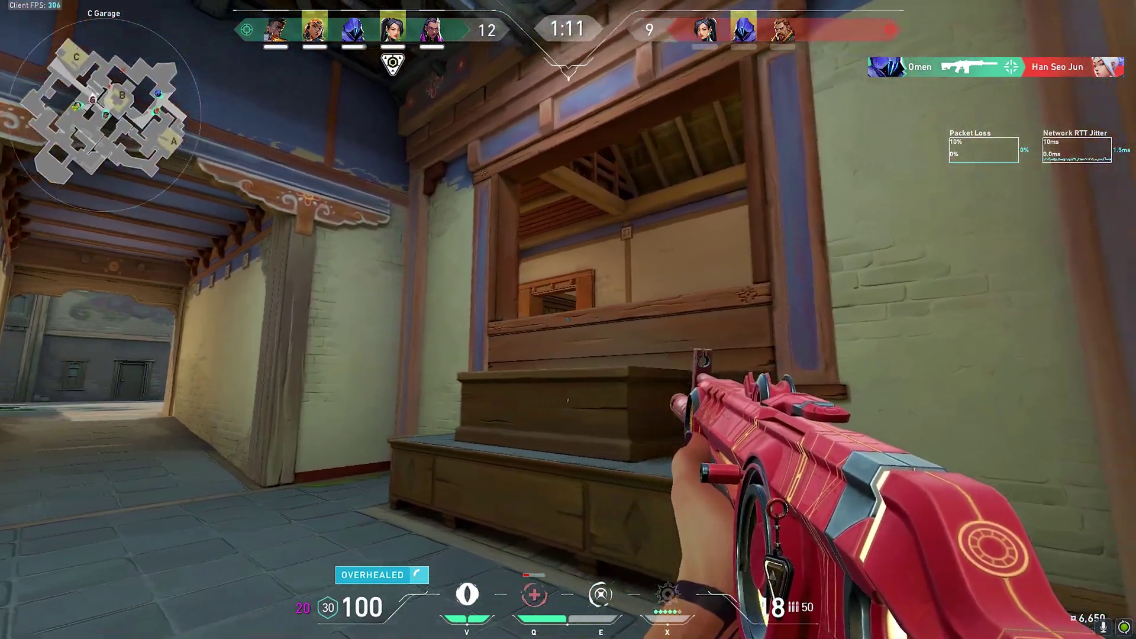